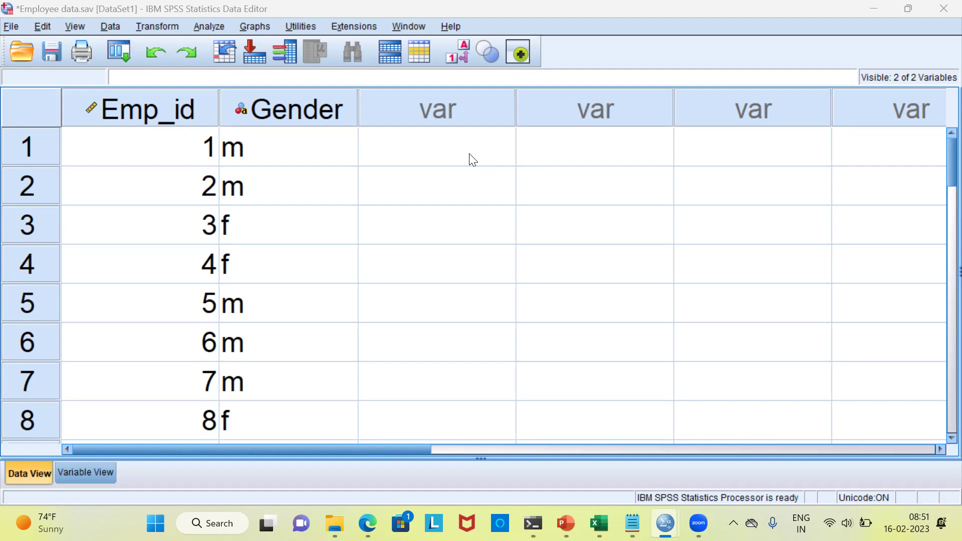
- Examine the Emp_id and Gender data, show the Gender values as labels, and switch back to the raw codes
left_click(186, 120)
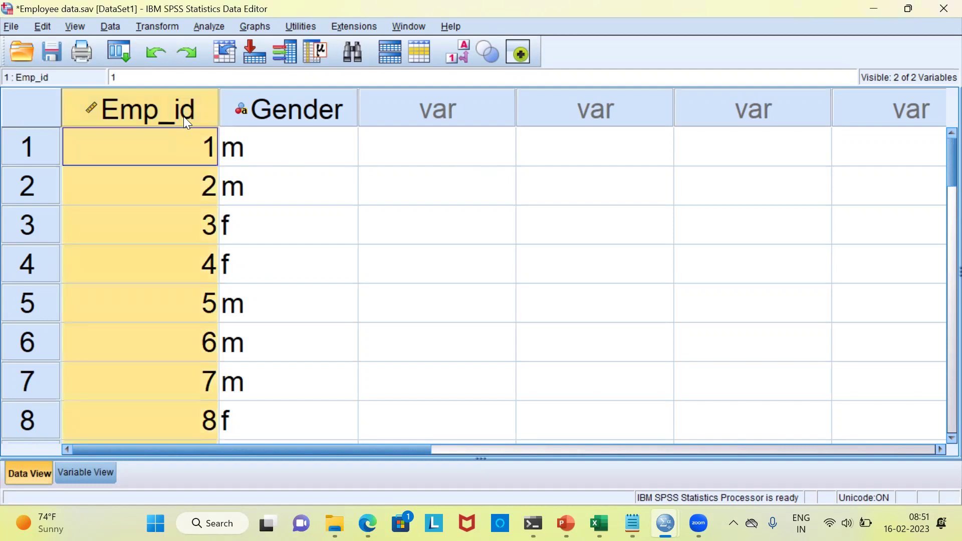
left_click(280, 117)
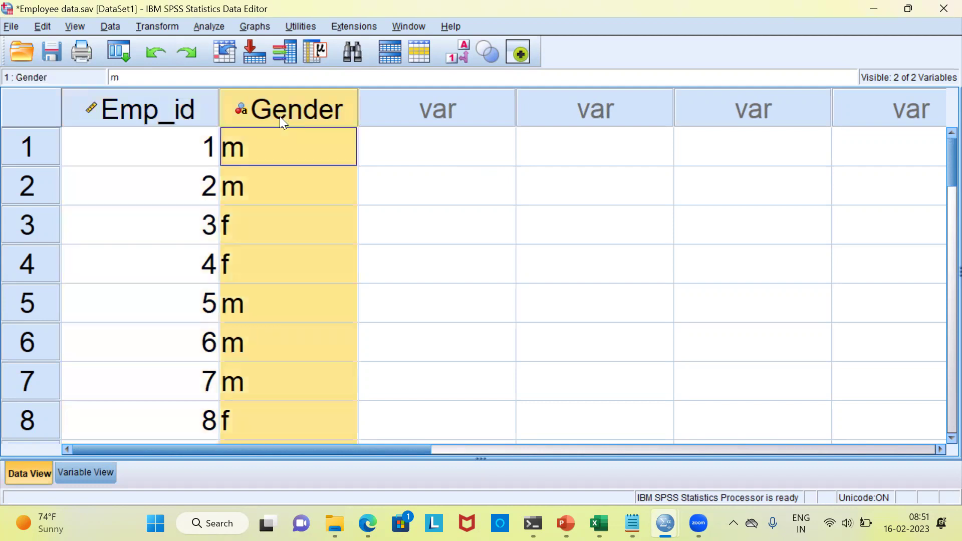
left_click(198, 157)
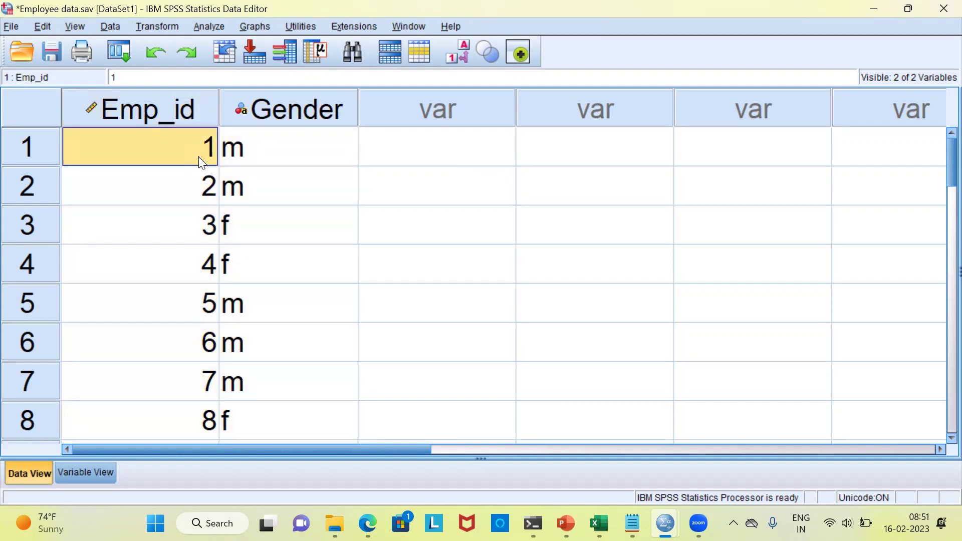
key("ctrl+Down")
key("ctrl+Up")
left_click(261, 155)
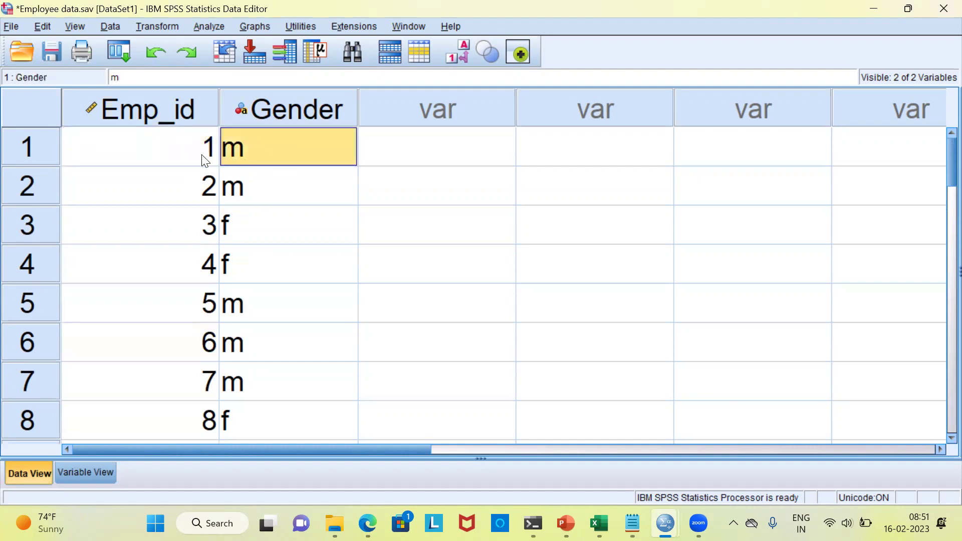
left_click(245, 193)
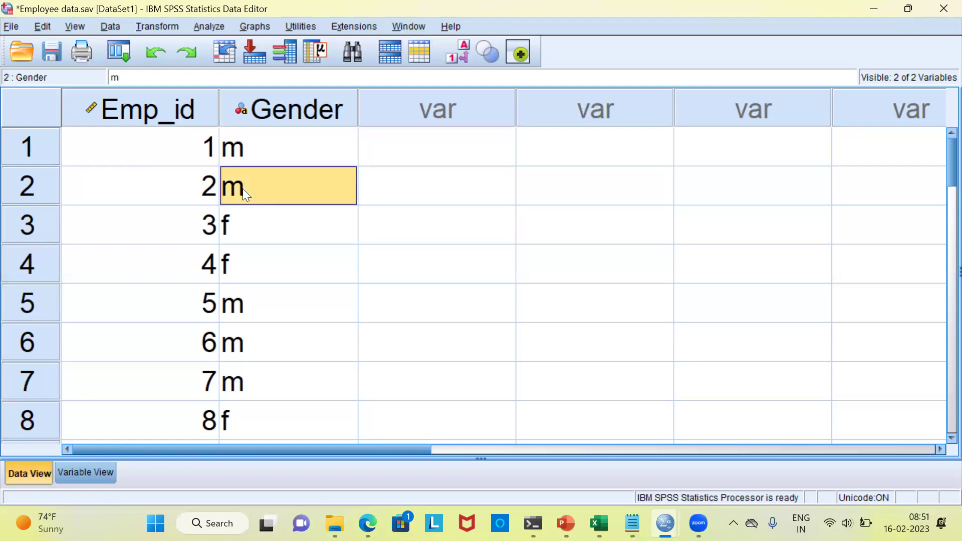
left_click(243, 223)
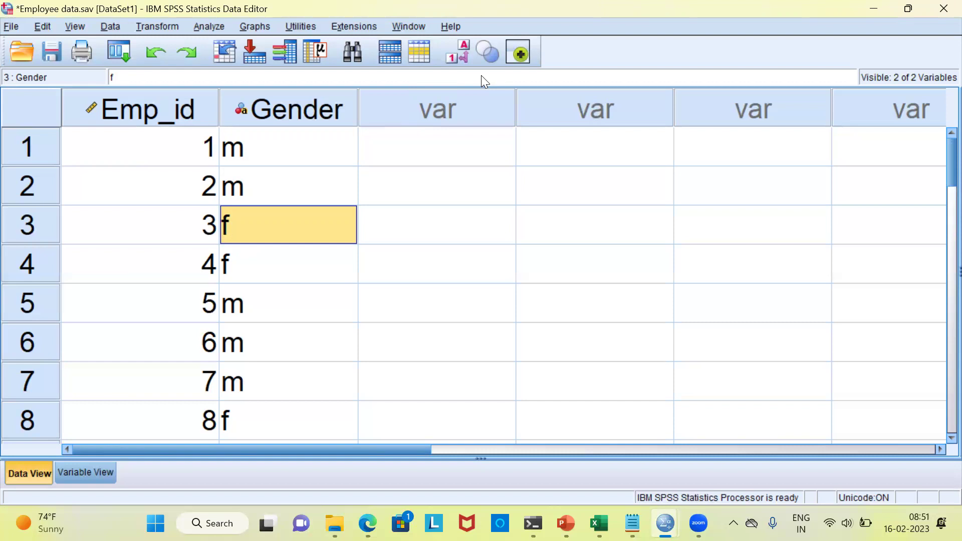
left_click(461, 57)
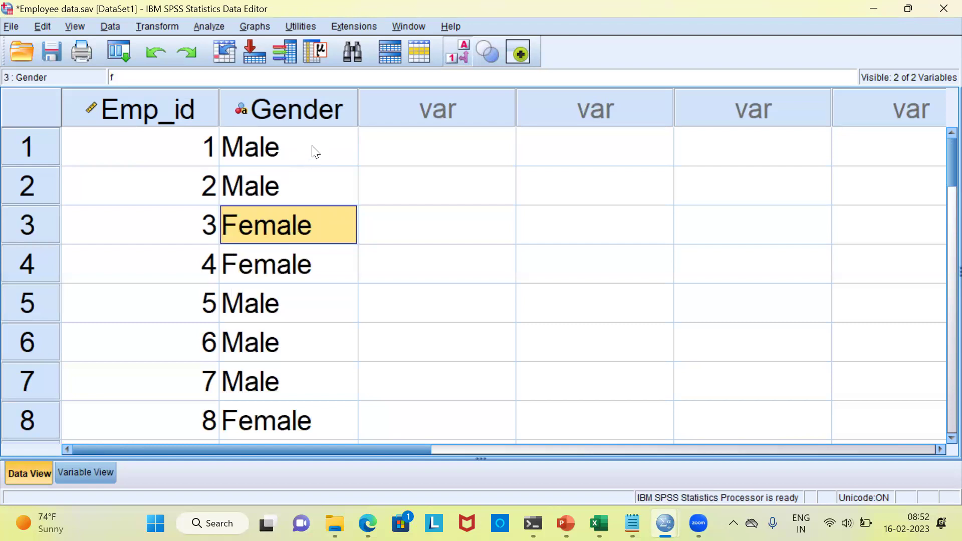
left_click(463, 48)
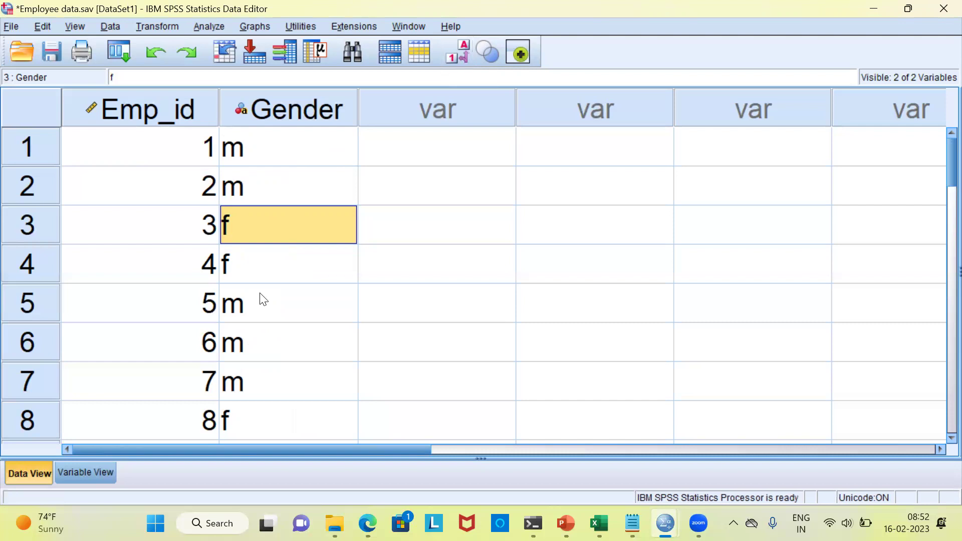
- Inspect the value labels defined for the Gender variable, leave them unedited, and return to the case data
left_click(98, 476)
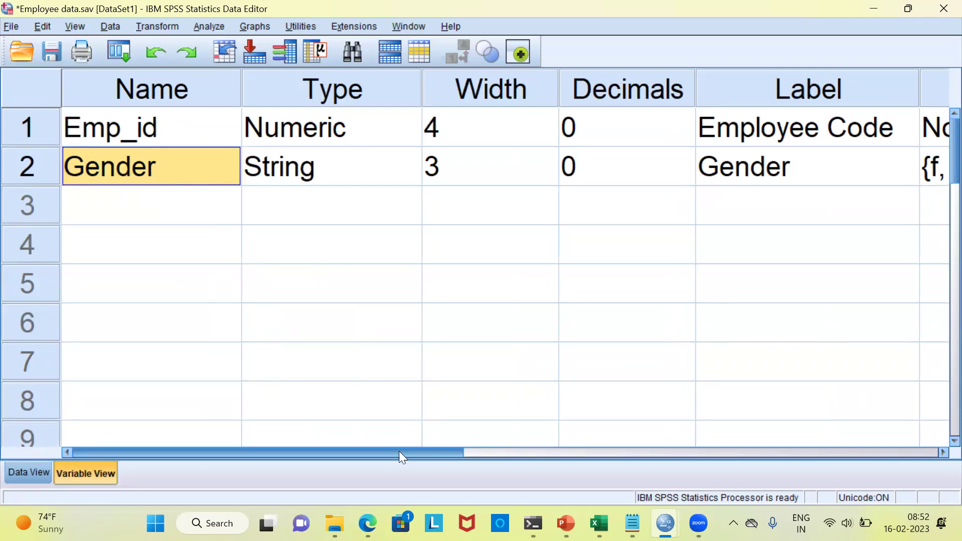
left_click_drag(399, 453, 530, 459)
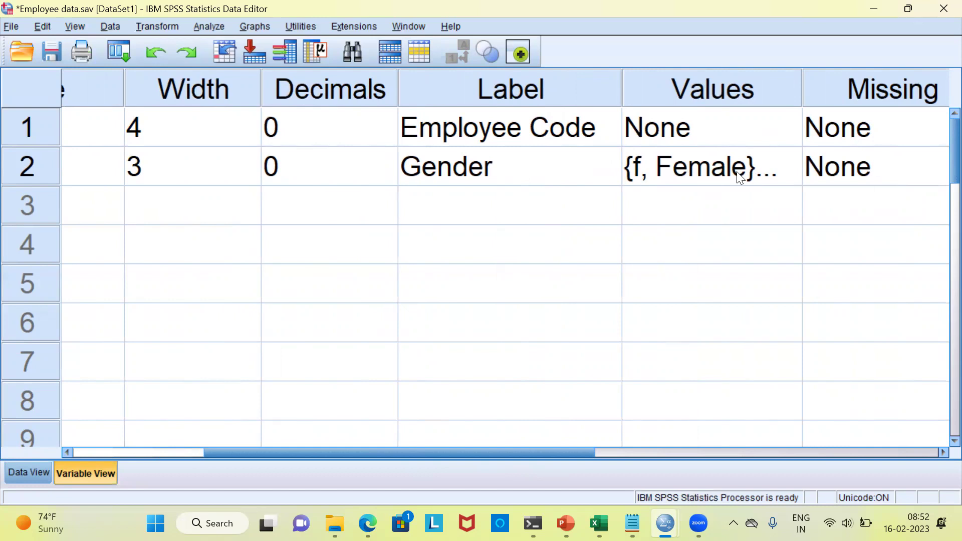
double_click(778, 171)
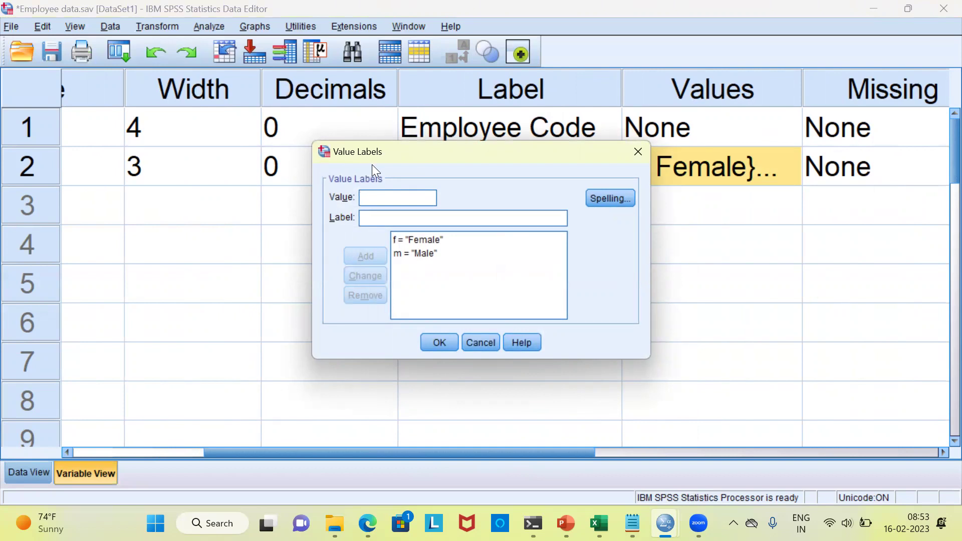
left_click(373, 218)
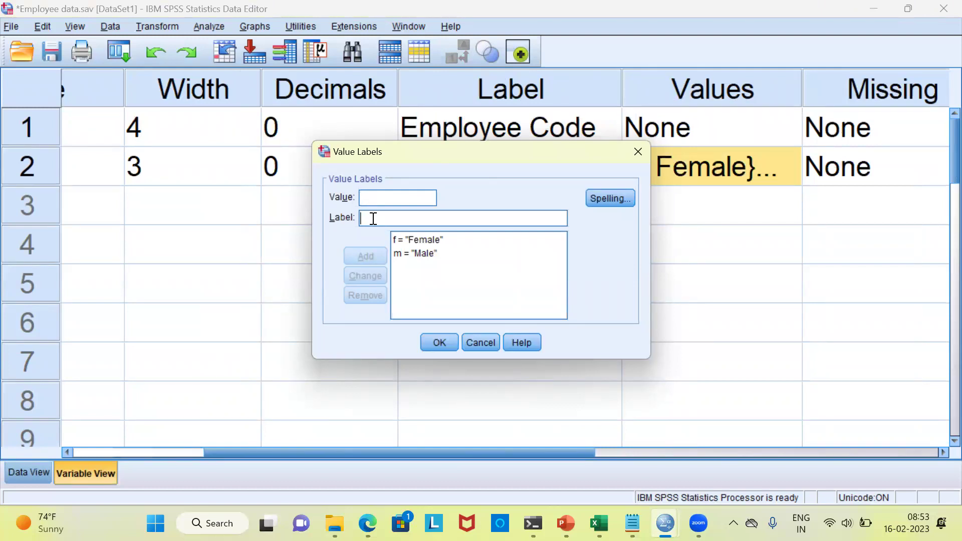
left_click(403, 253)
left_click(402, 240)
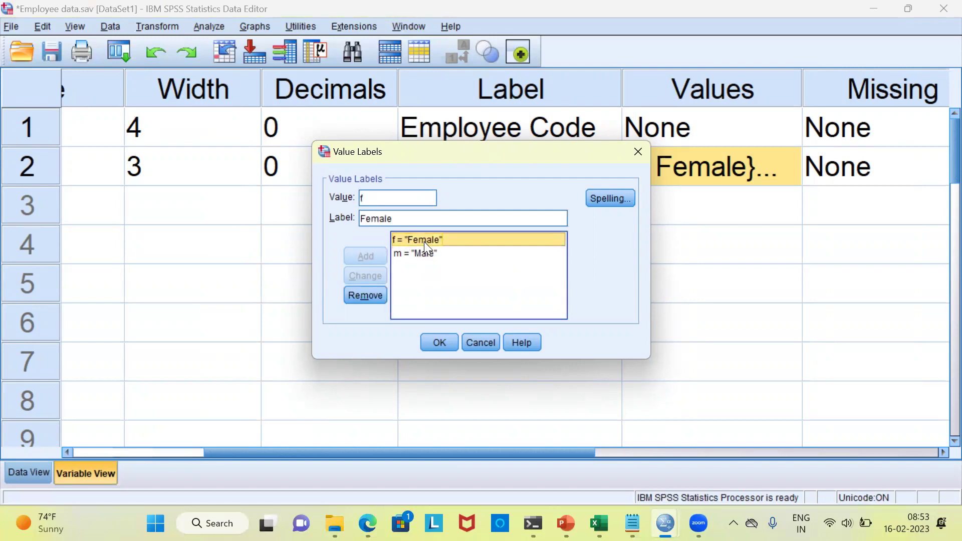
left_click(409, 252)
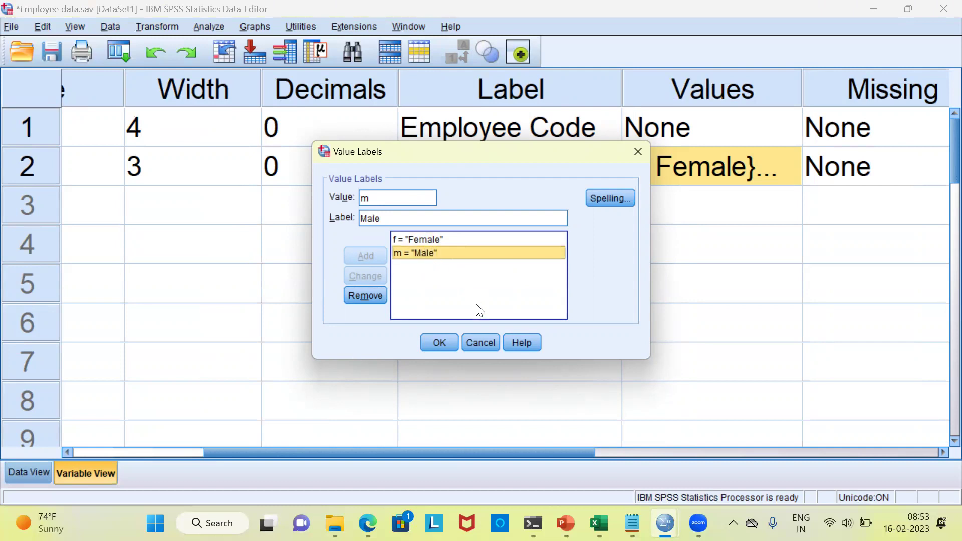
left_click(482, 343)
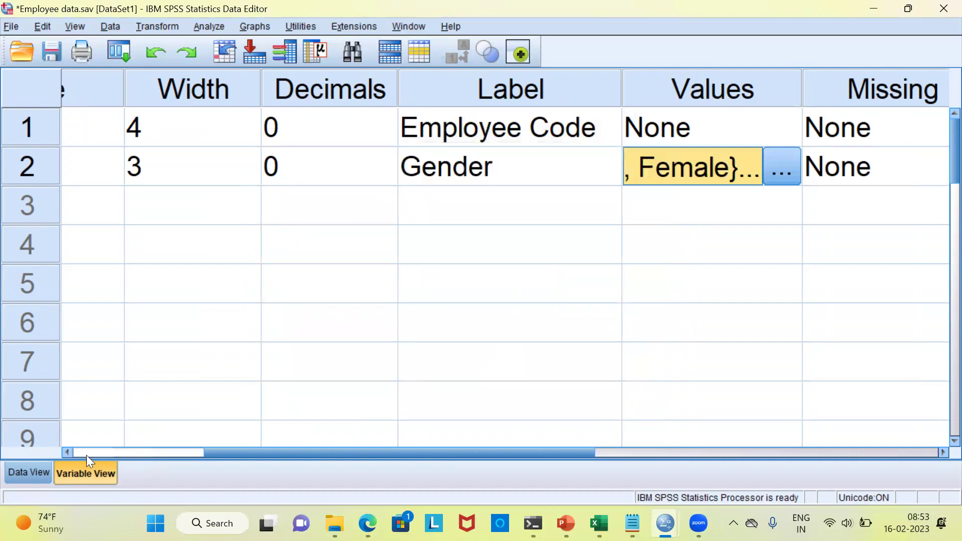
left_click(30, 472)
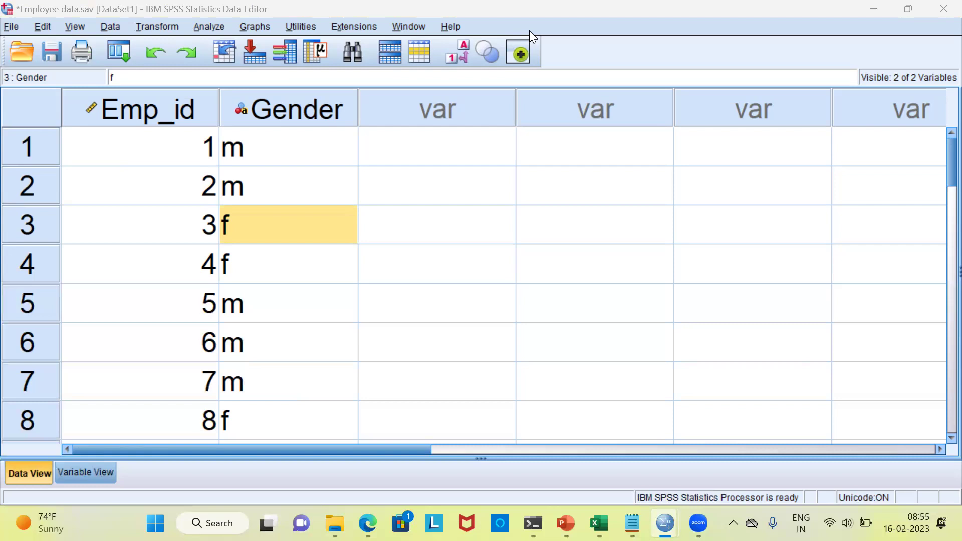
- Set up Recode into Same Variables for the Gender variable and open its old and new values
left_click(156, 28)
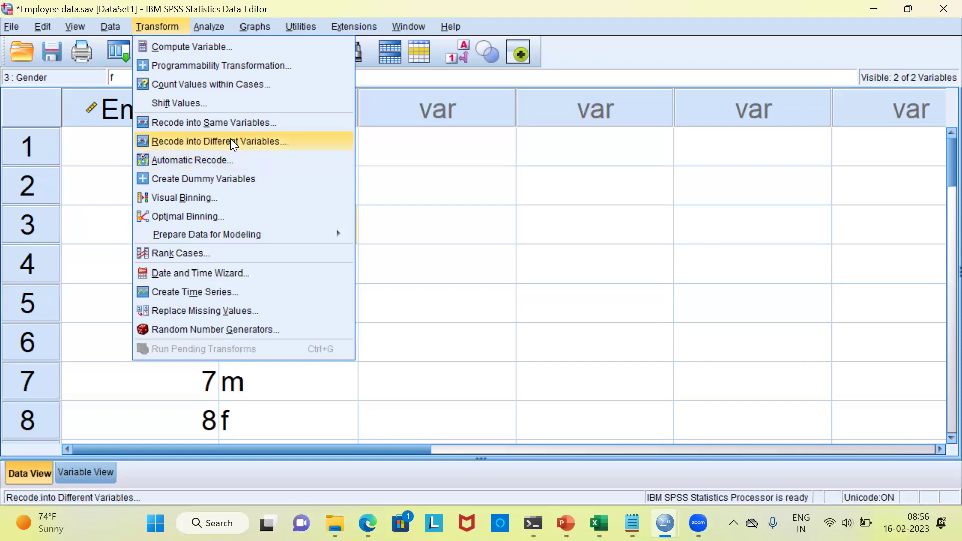
left_click(270, 129)
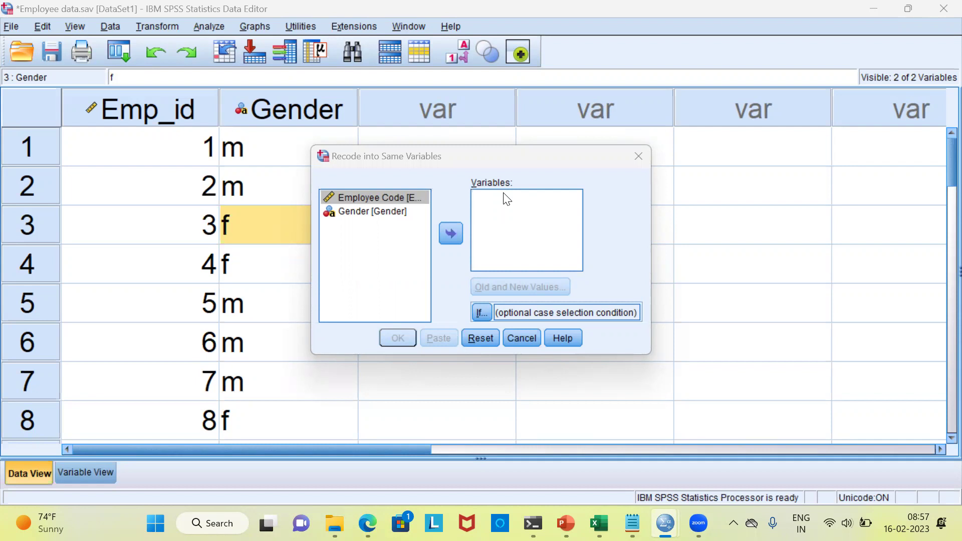
left_click(380, 213)
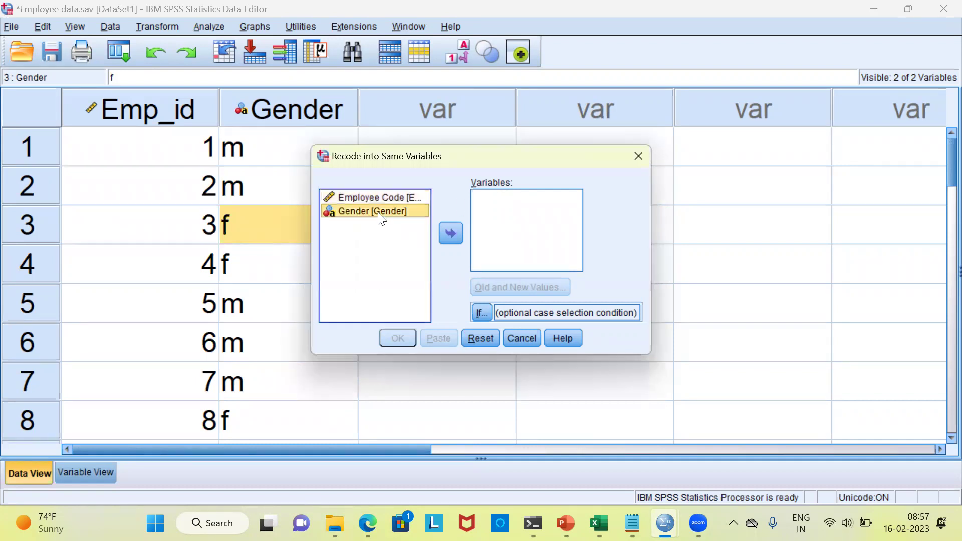
left_click(451, 234)
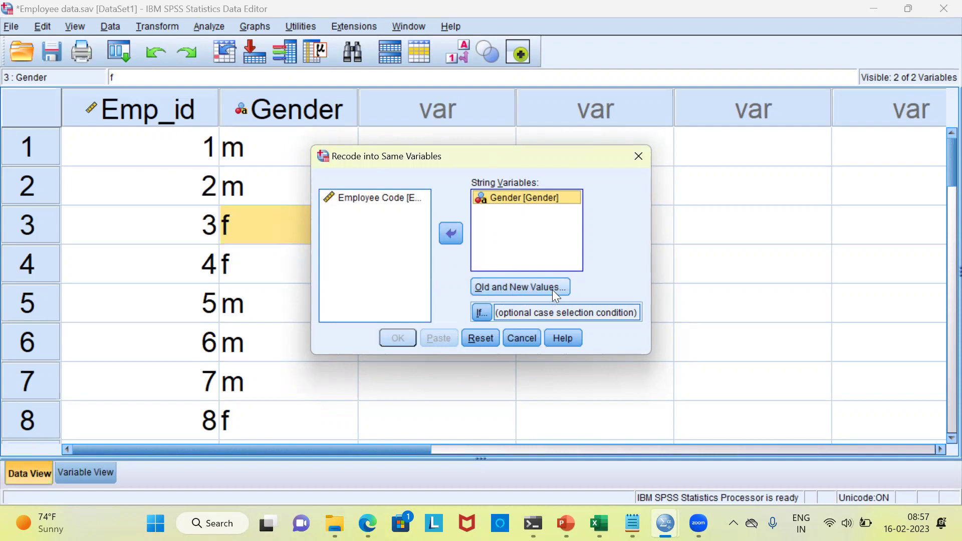
left_click(509, 290)
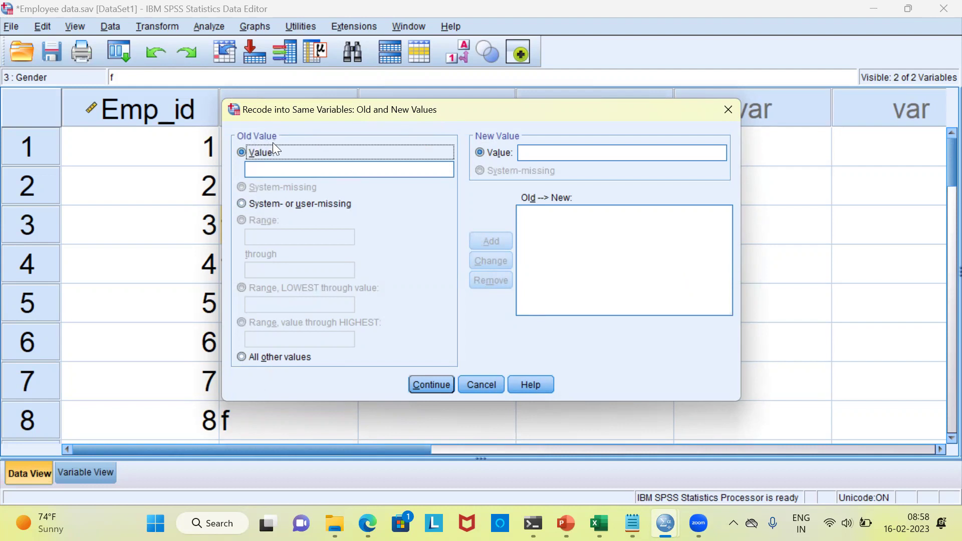
- Add a recode rule for Gender that converts old value f to new value 0
left_click(270, 173)
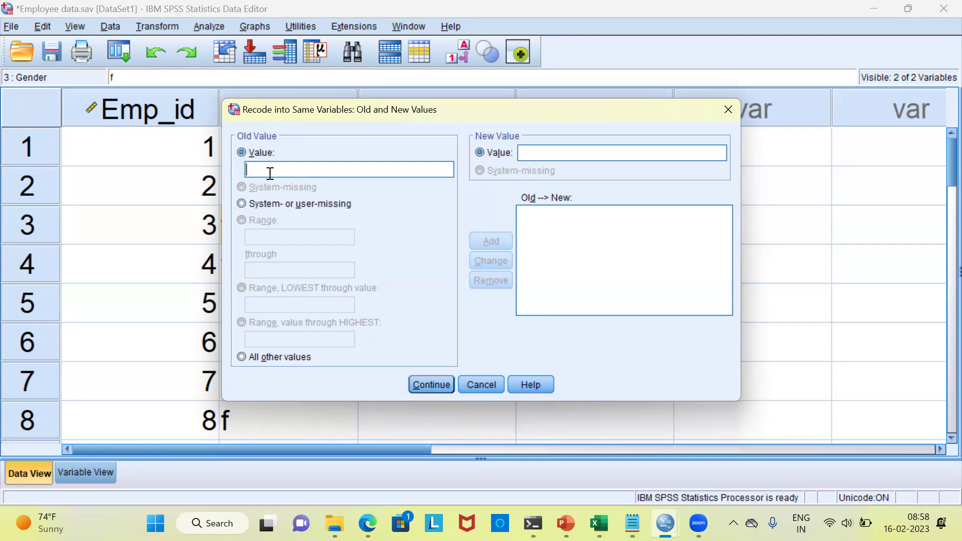
type("f")
type("0")
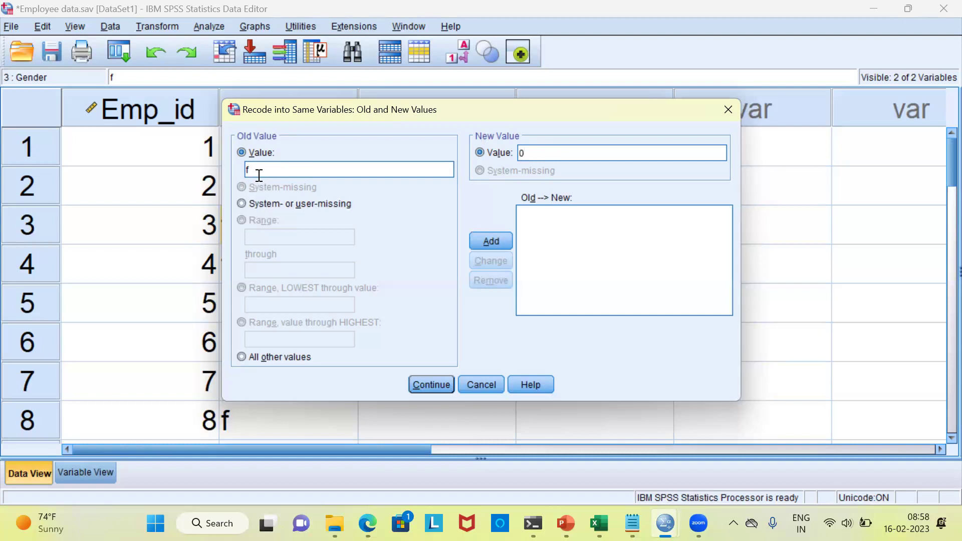
double_click(261, 169)
left_click(261, 170)
double_click(545, 156)
left_click(492, 243)
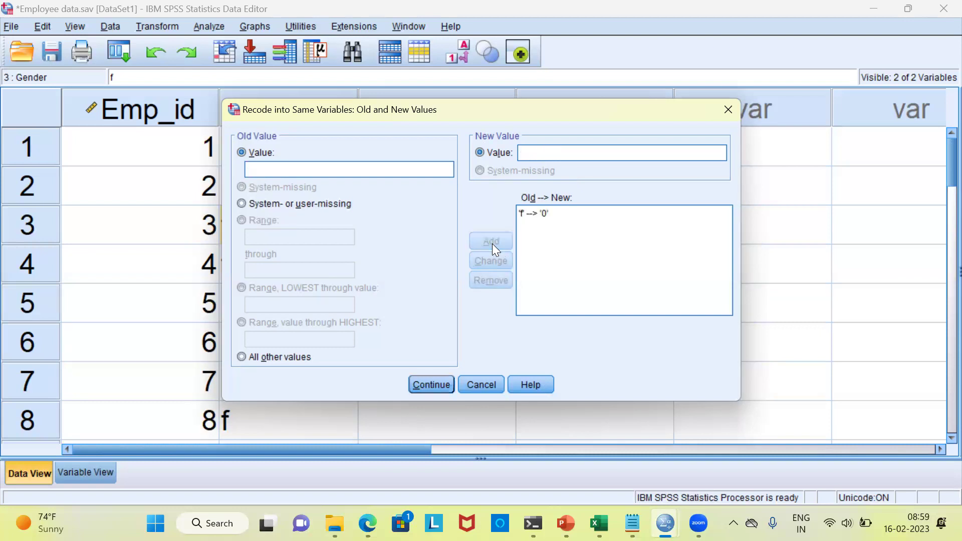
- Add a second Gender recode rule converting m to 1 and accept the set of rules
left_click(529, 215)
type("m")
type("1")
left_click(498, 242)
left_click(439, 383)
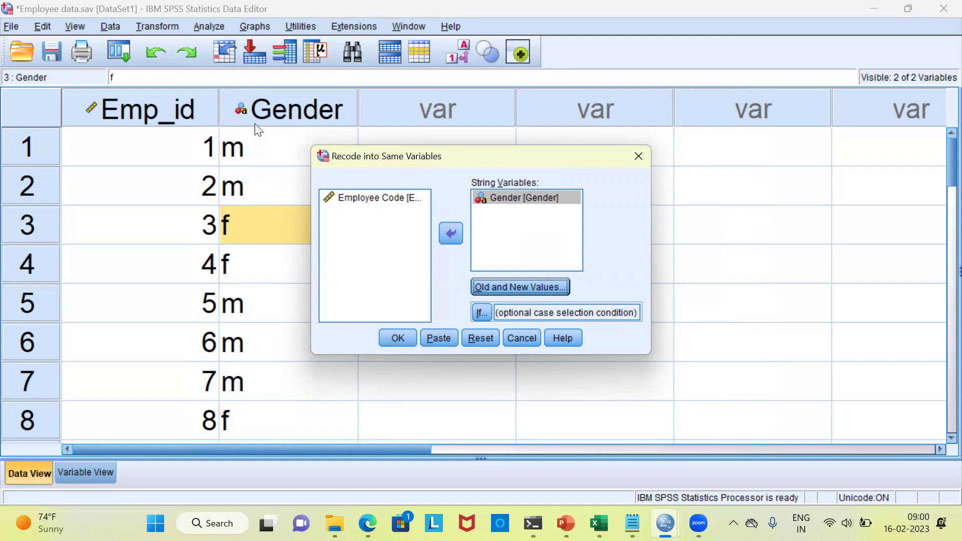
- Run the Gender recode and return to the Employee data.sav dataset window
mouse_move(262, 121)
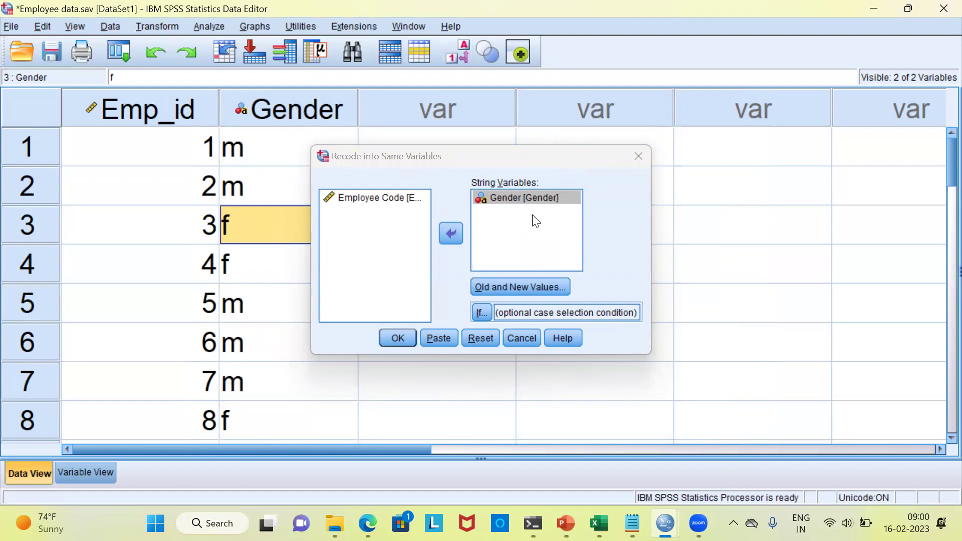
left_click(394, 339)
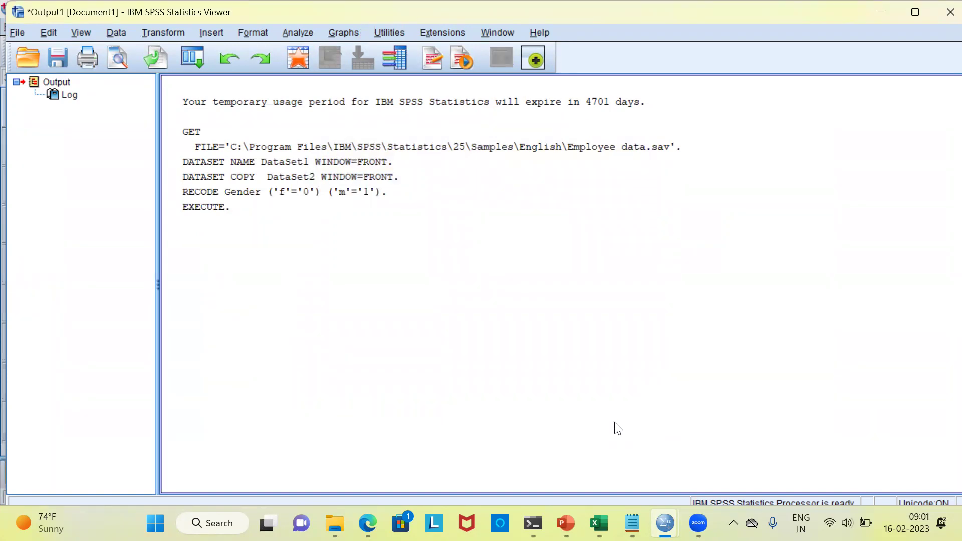
mouse_move(665, 523)
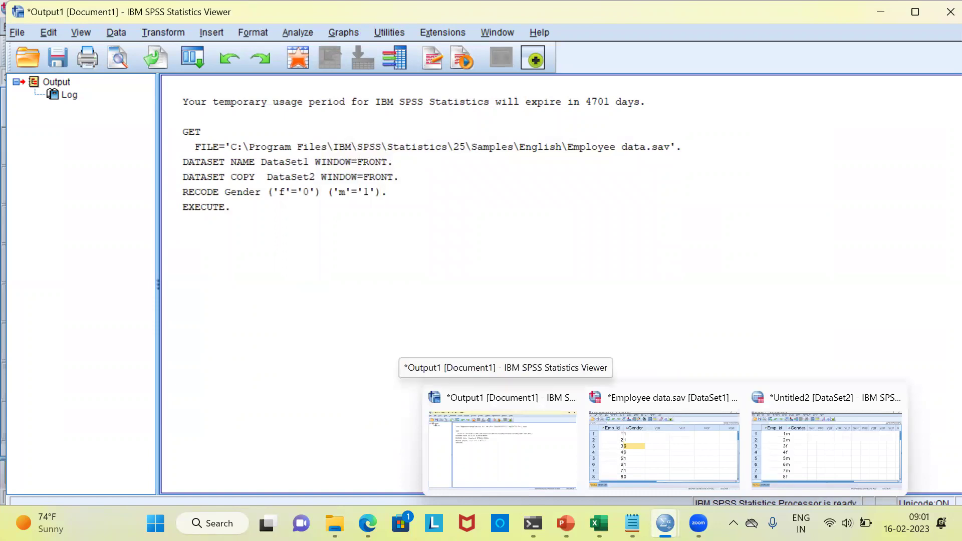
left_click(666, 475)
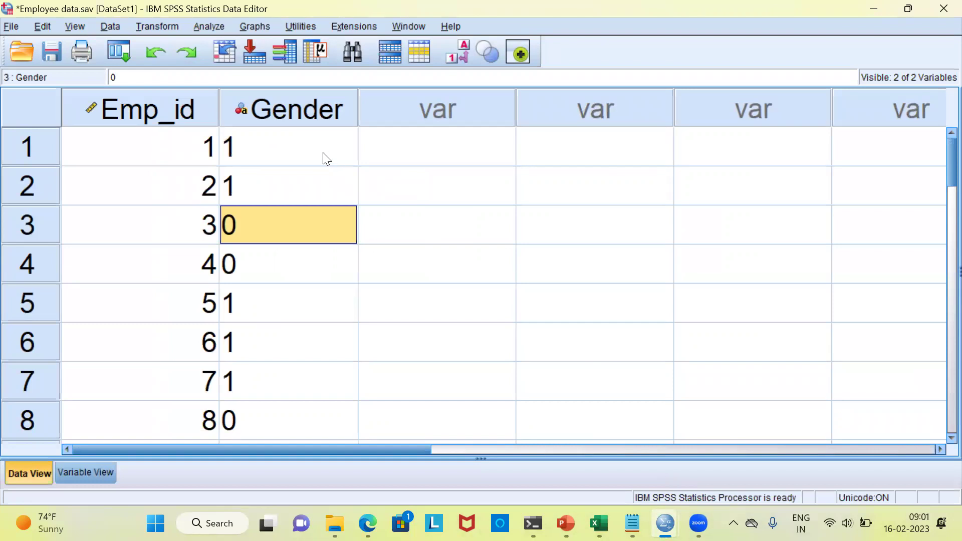
- Check the recoded Gender values of the first four employees
left_click(273, 158)
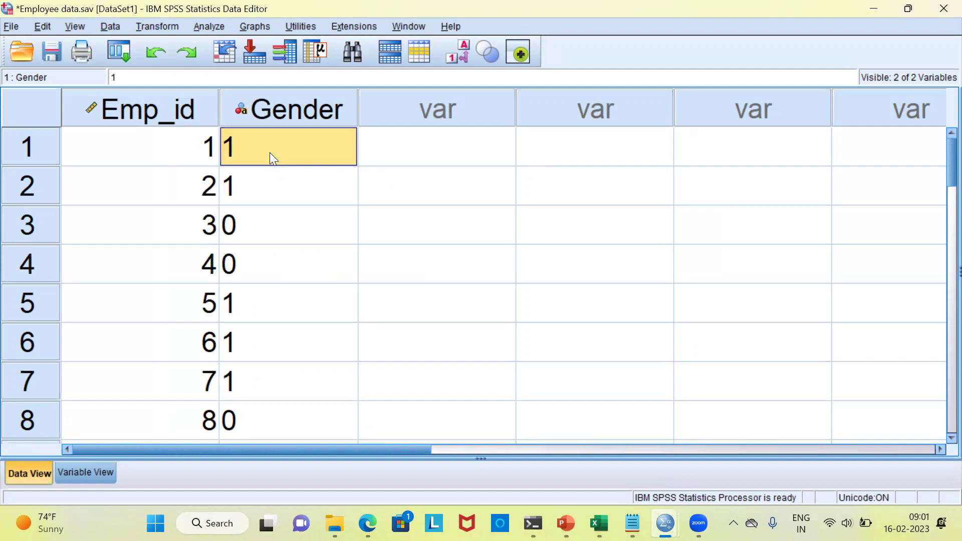
left_click(263, 225)
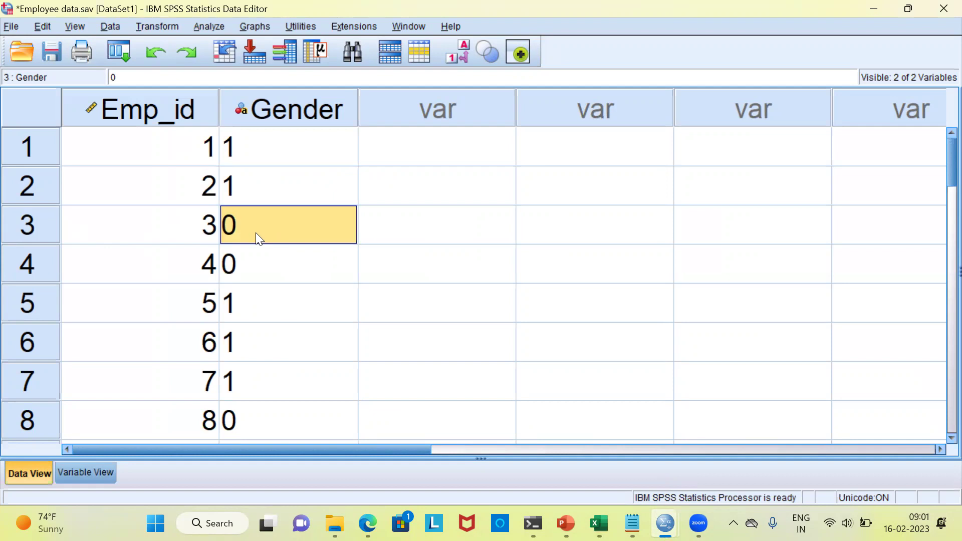
left_click(261, 269)
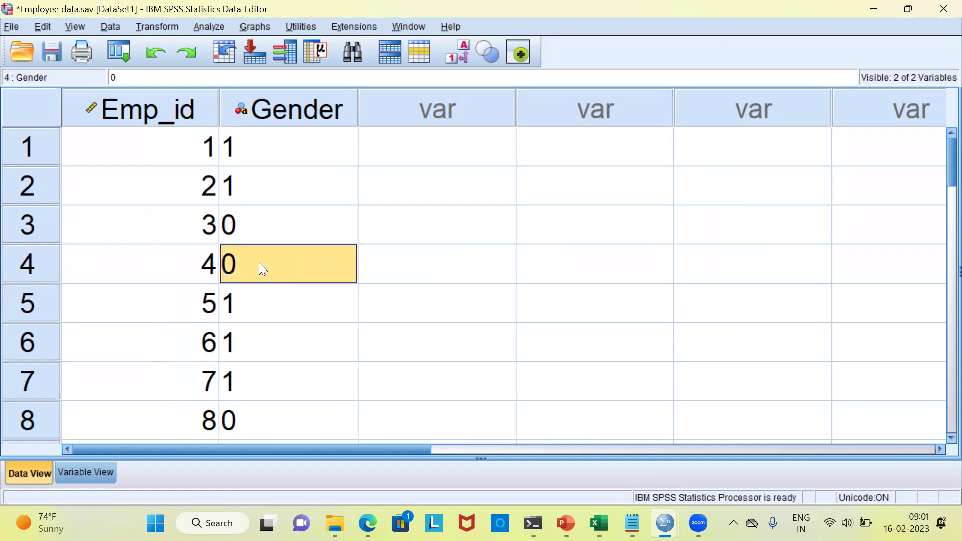
left_click(277, 160)
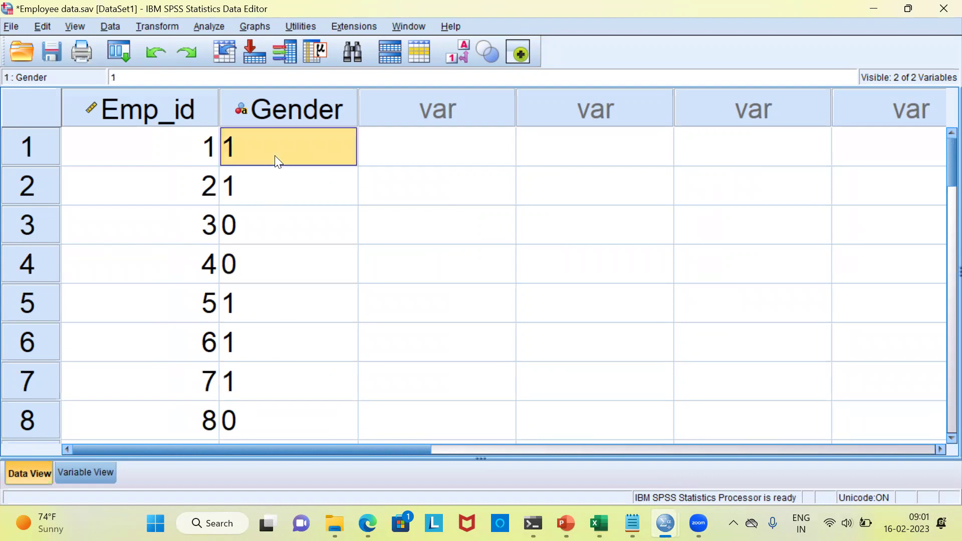
left_click(271, 196)
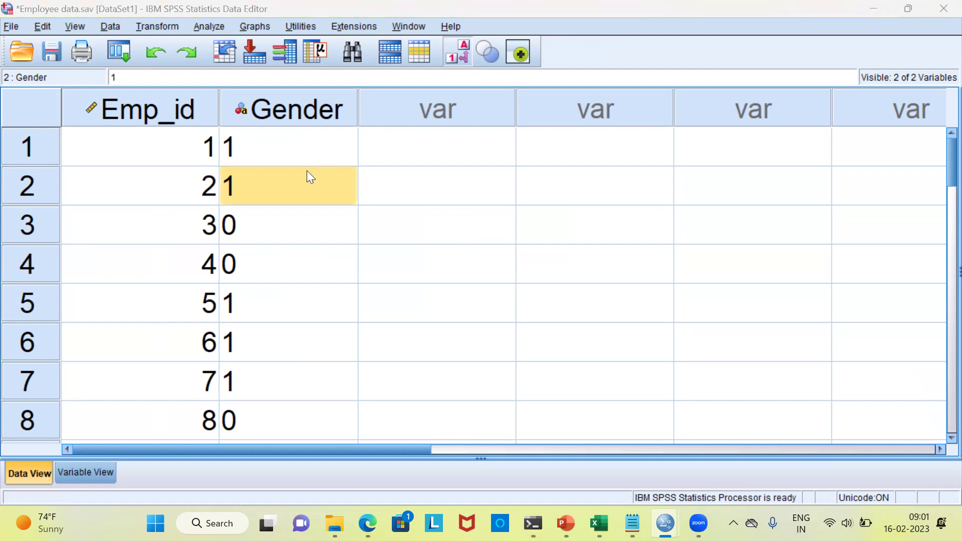
left_click(278, 148)
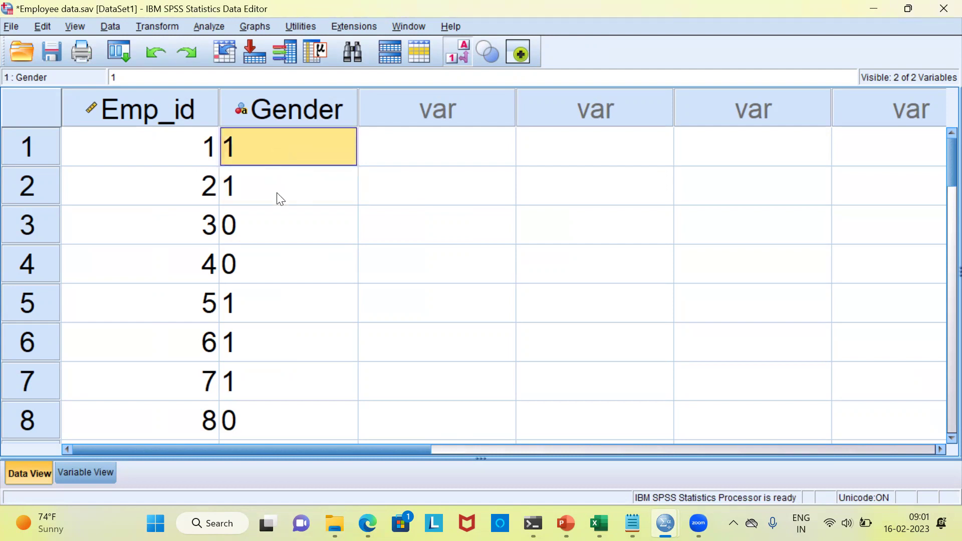
- Switch to the Untitled2 dataset window, which holds the Gender variable in its original m and f form
left_click(280, 232)
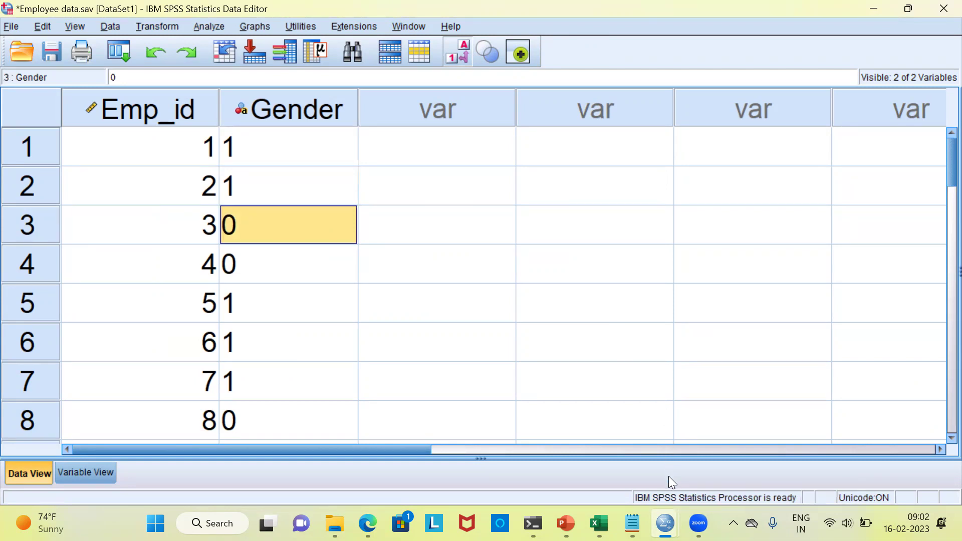
mouse_move(665, 523)
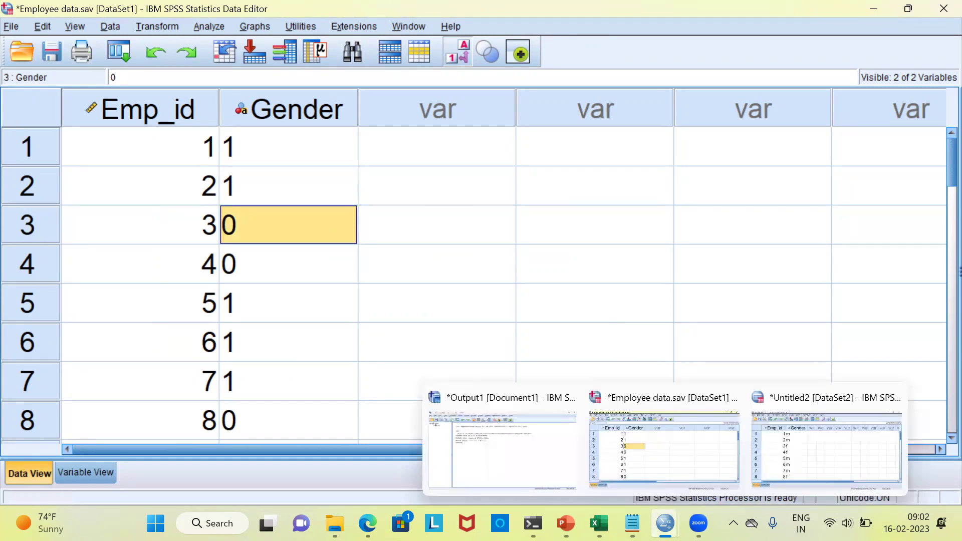
left_click(818, 455)
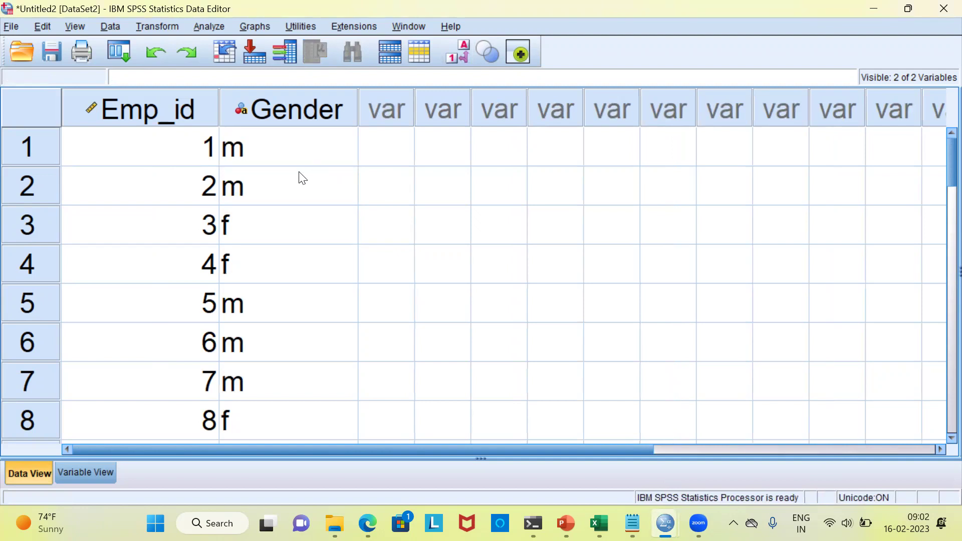
- Examine the extent of the Emp_id column and the Gender entries of the first and third employees
left_click(195, 172)
key("Up")
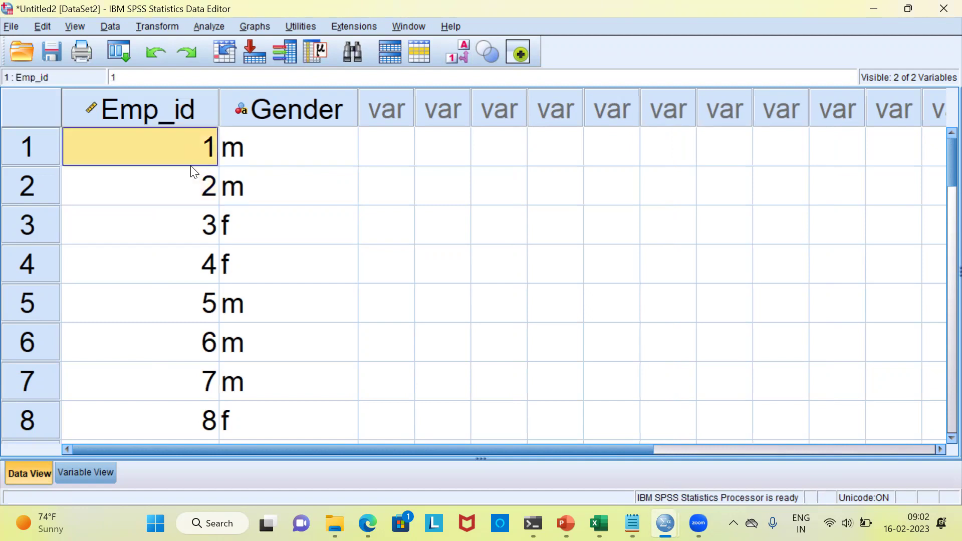
key("ctrl+Down")
key("ctrl+Up")
key("Right")
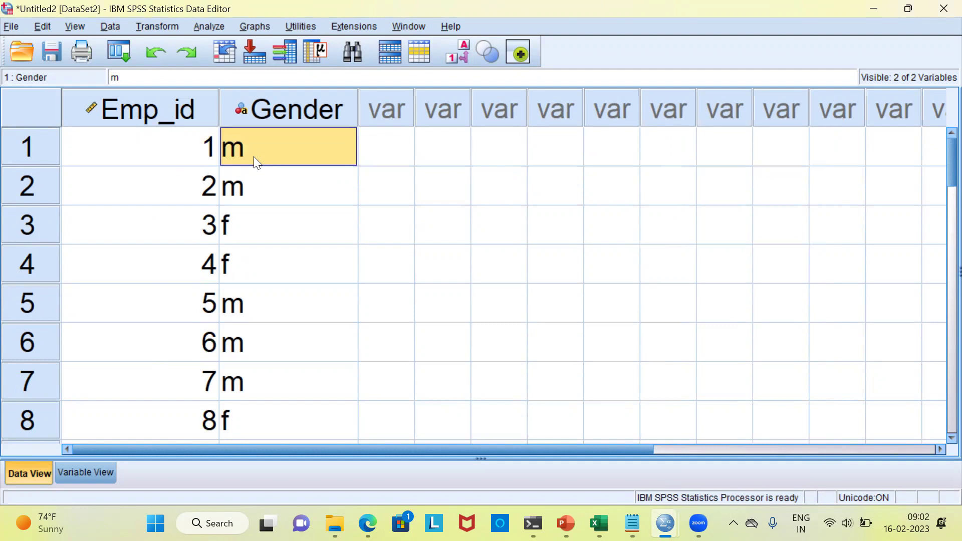
left_click(261, 225)
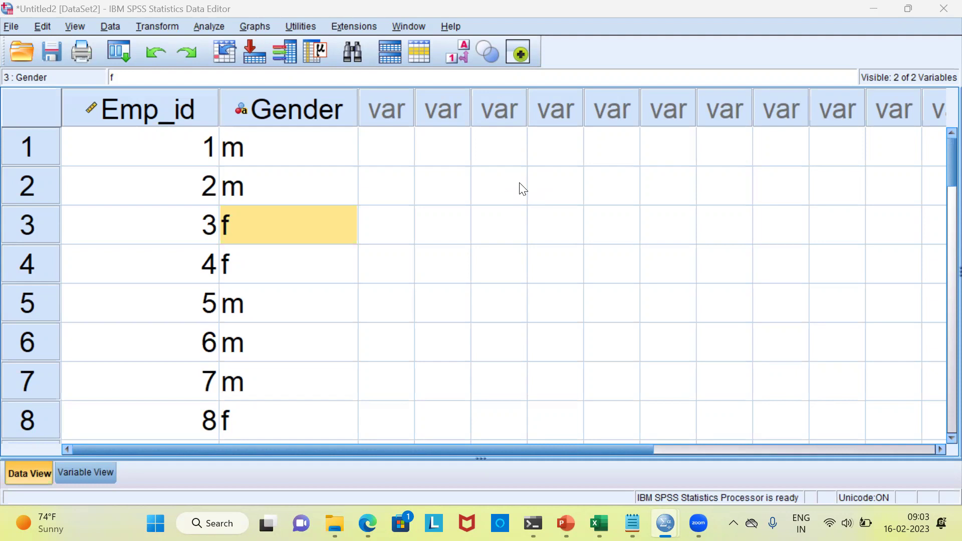
- Set up Recode into Different Variables with Gender as the input variable and Gender1 as the output variable
left_click(171, 27)
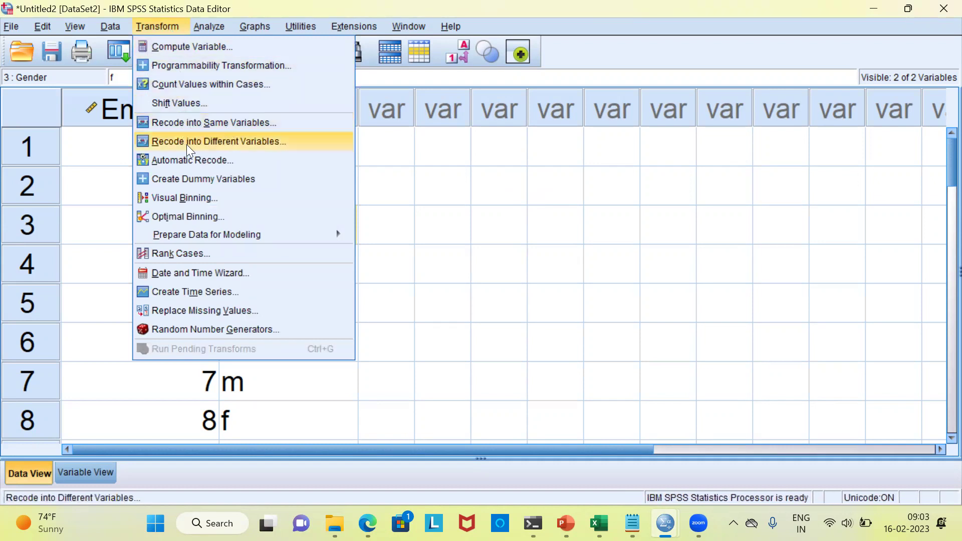
left_click(232, 142)
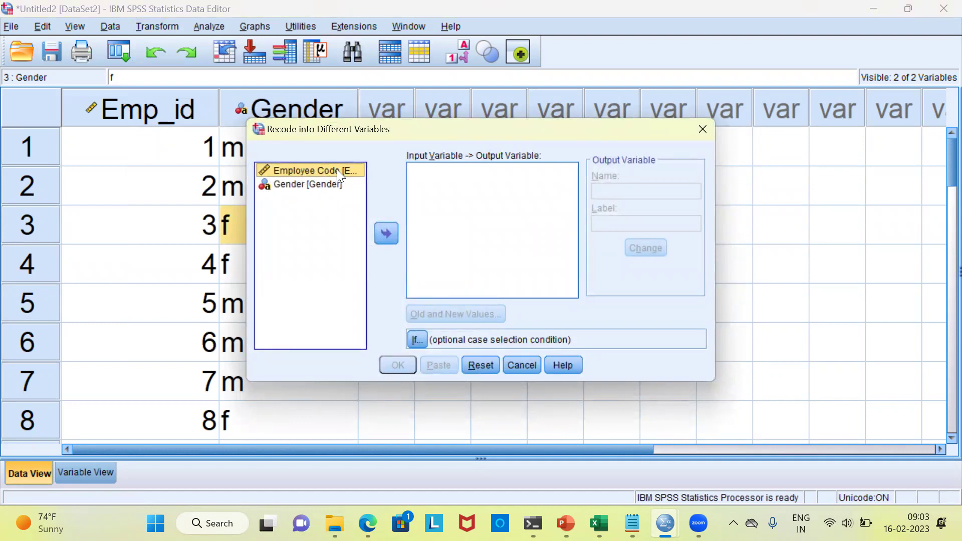
left_click(306, 185)
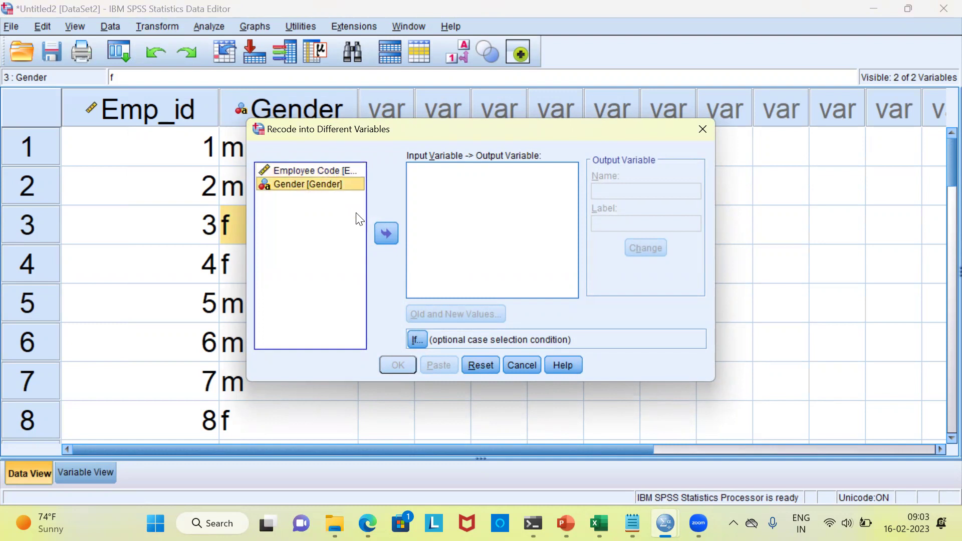
left_click(386, 233)
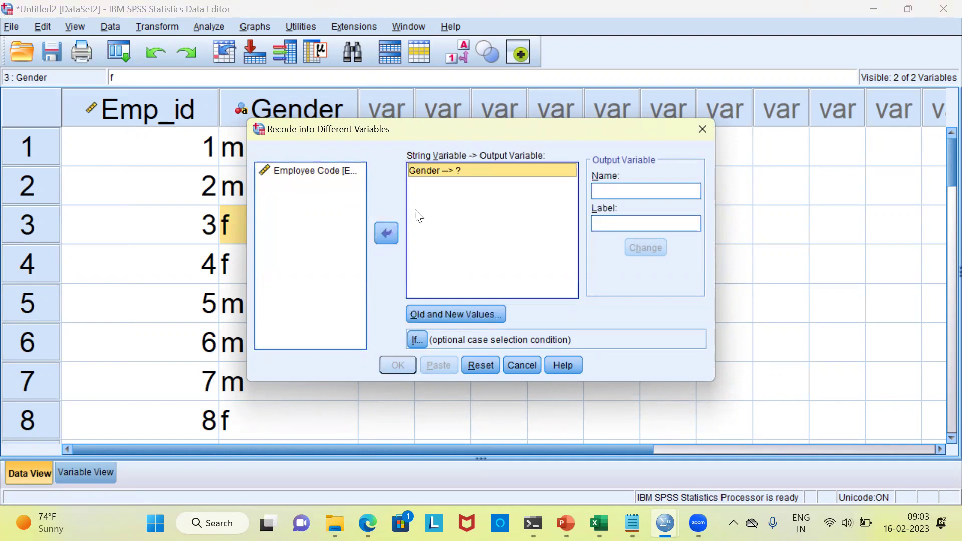
left_click(602, 192)
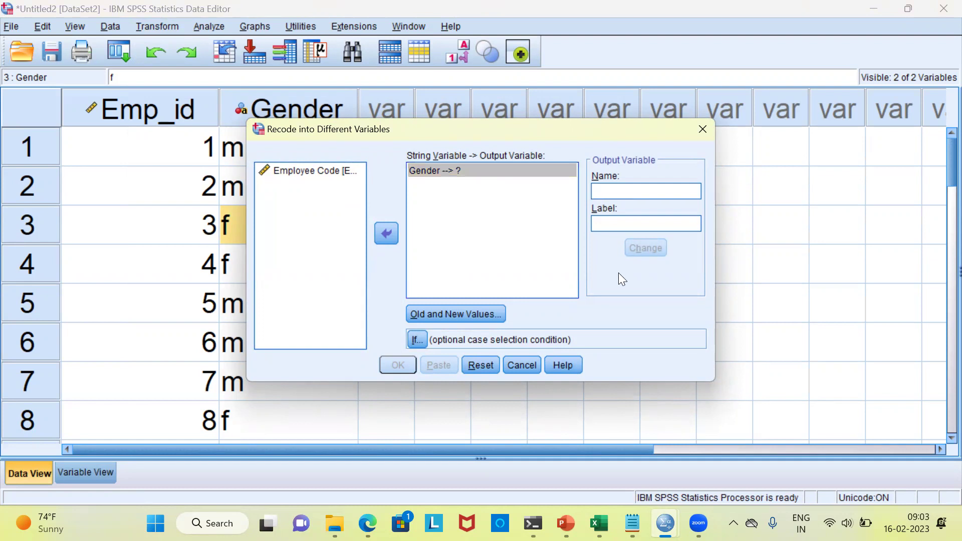
type("Gender1")
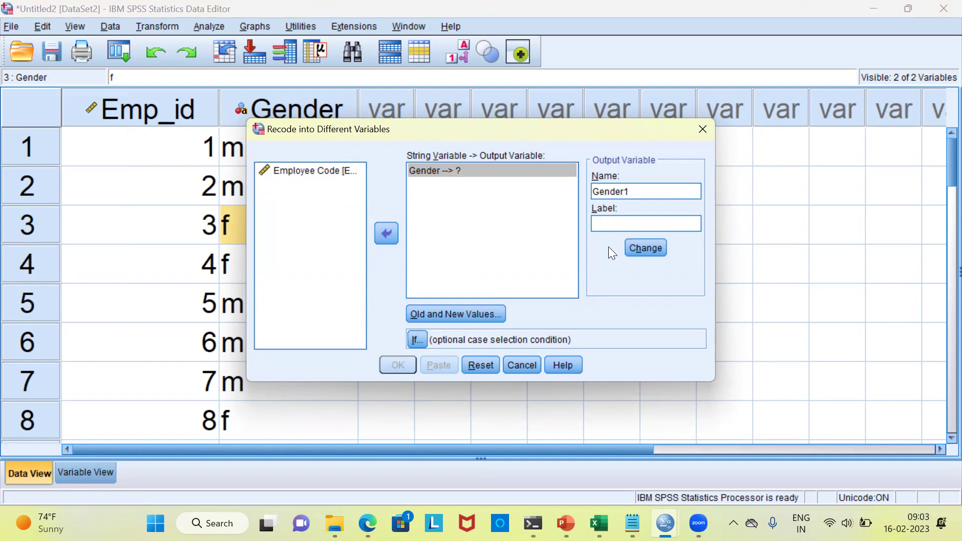
left_click(647, 250)
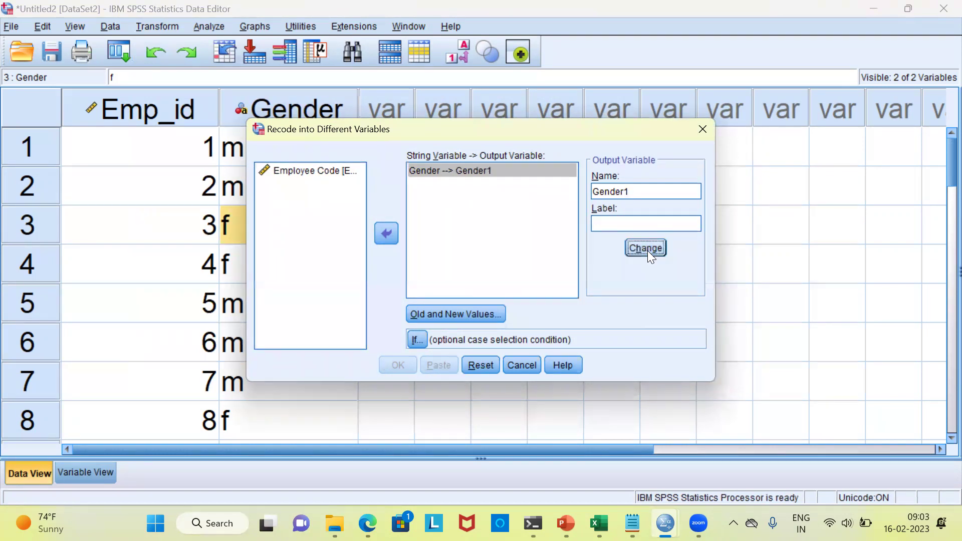
- Add an old-to-new value rule for Gender1 that converts f to 0
left_click(469, 314)
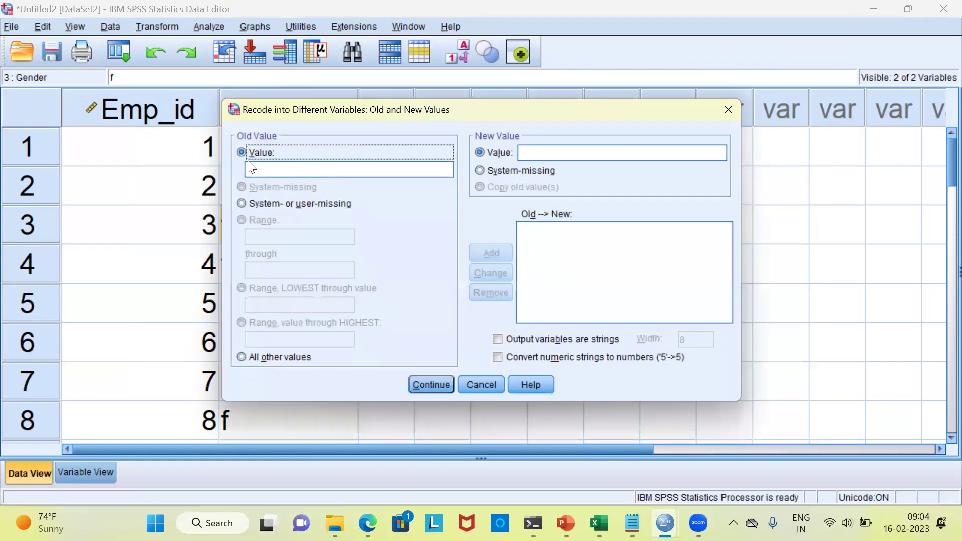
left_click(261, 170)
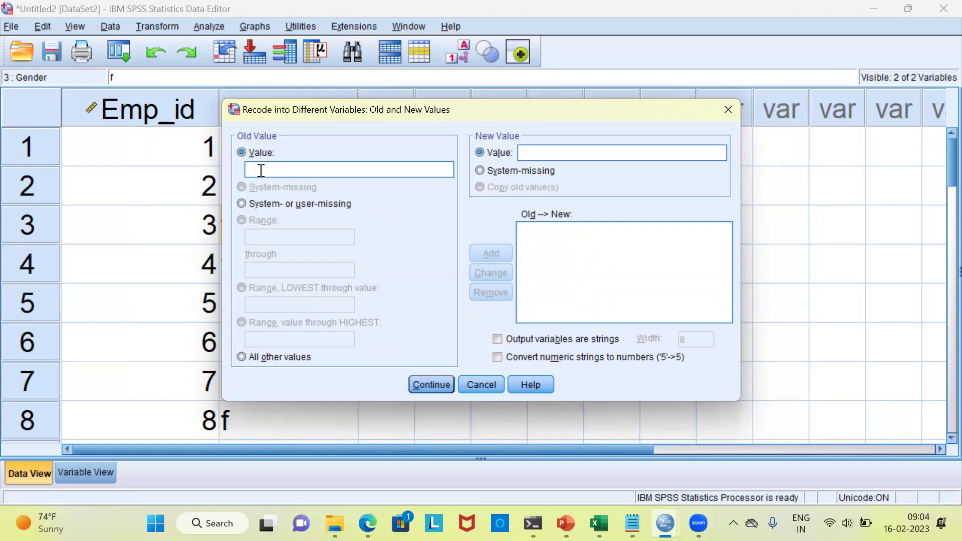
type("f")
left_click(538, 151)
type("0")
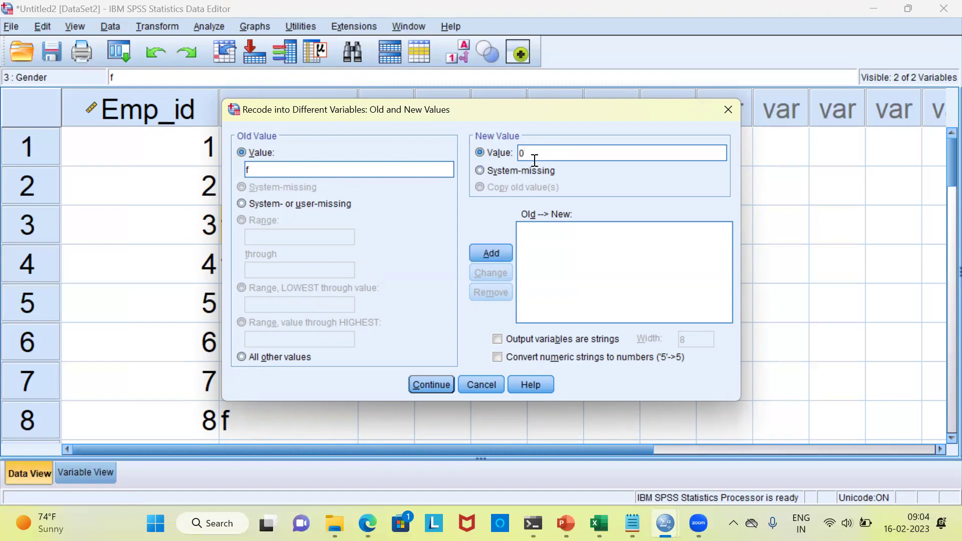
left_click(500, 254)
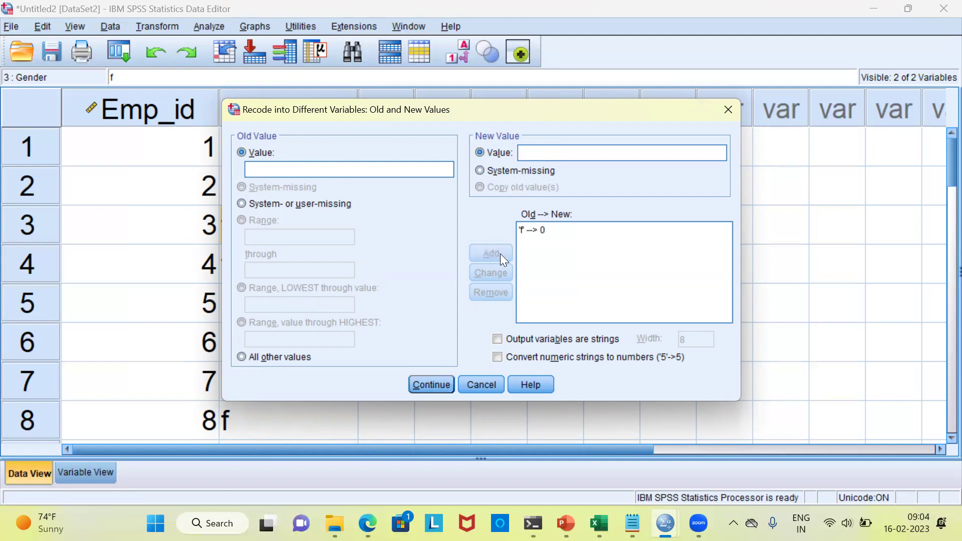
- Add a second old-to-new value rule for Gender1 that converts m to 1
type("m")
type("1")
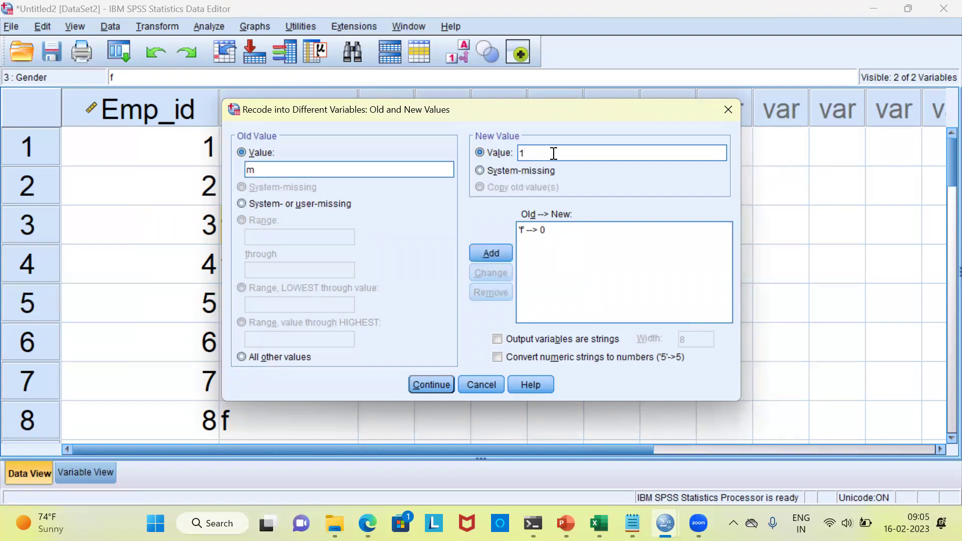
left_click(494, 253)
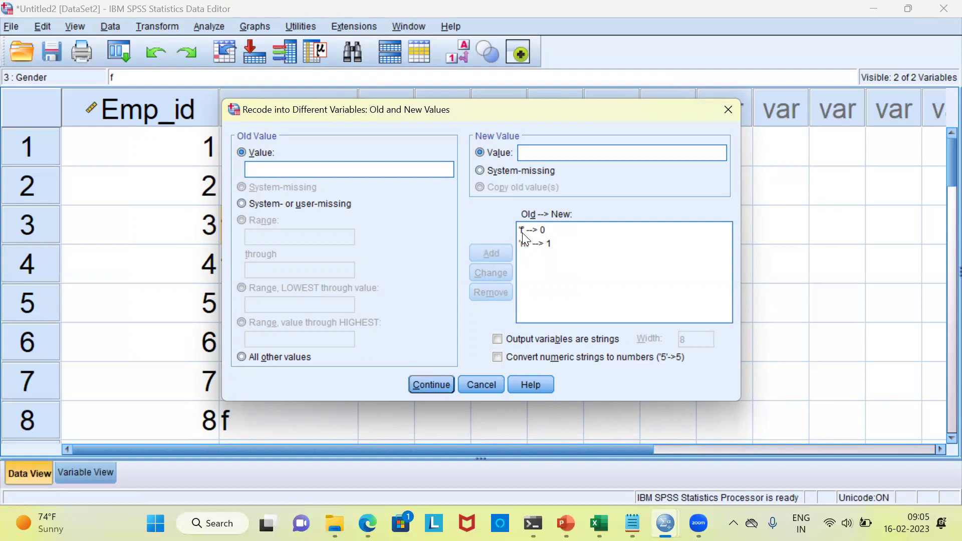
- Review the f and m recode rules, accept them and run the recode of Gender into Gender1
left_click(522, 232)
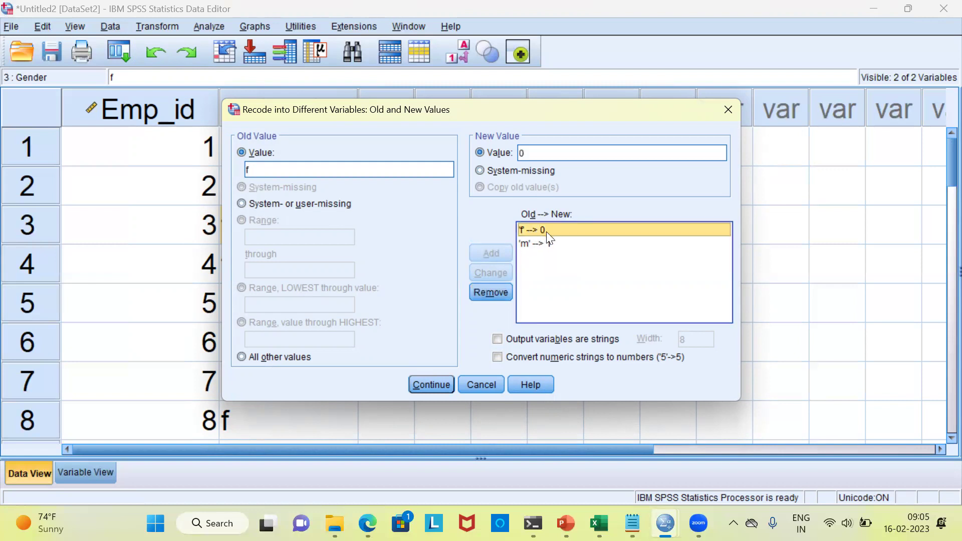
left_click(538, 244)
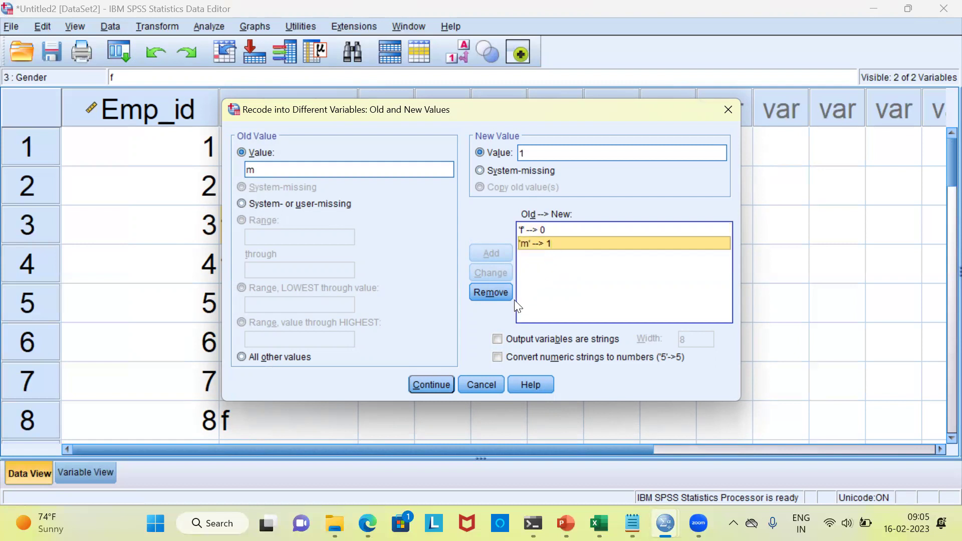
left_click(438, 381)
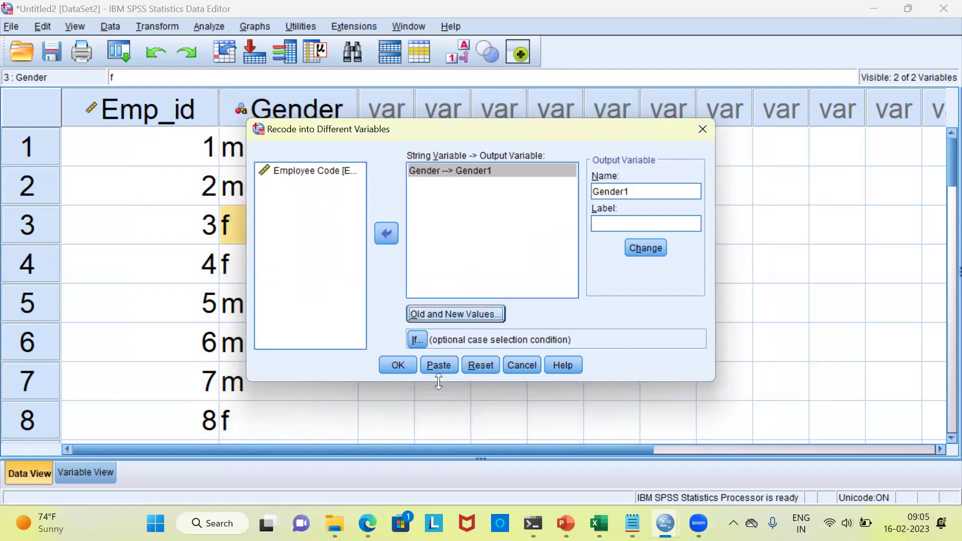
left_click(398, 365)
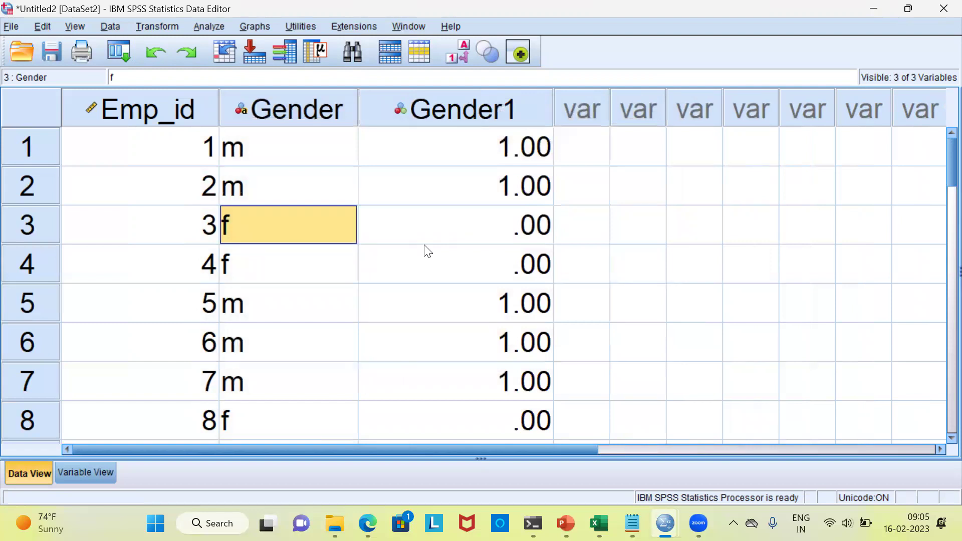
- Compare the Gender and Gender1 values of the first four employees and inspect the Gender variable's properties
left_click(457, 118)
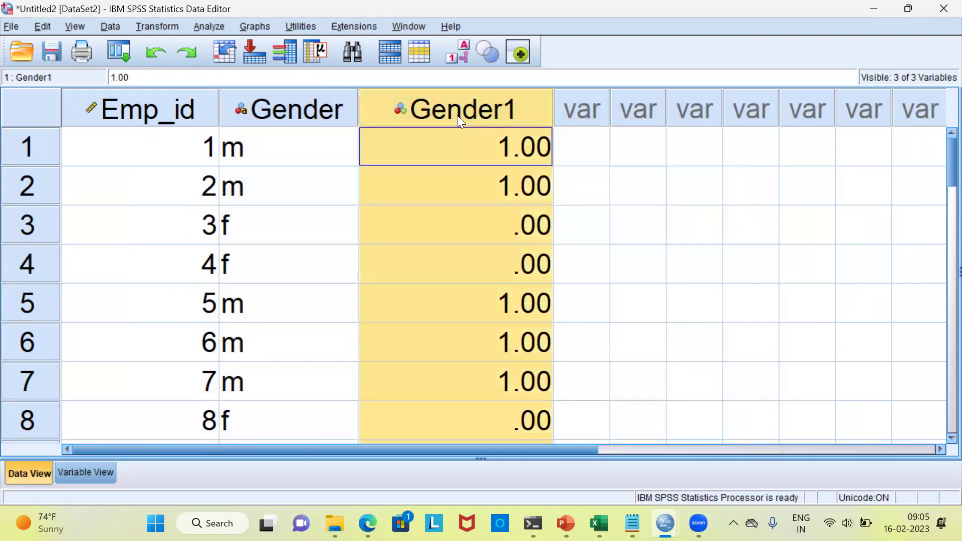
left_click(334, 119)
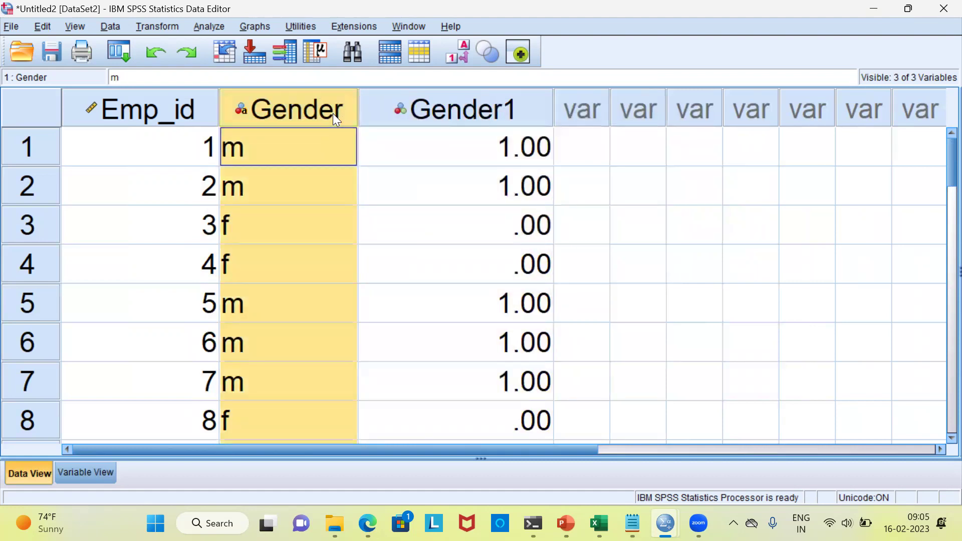
left_click(319, 148)
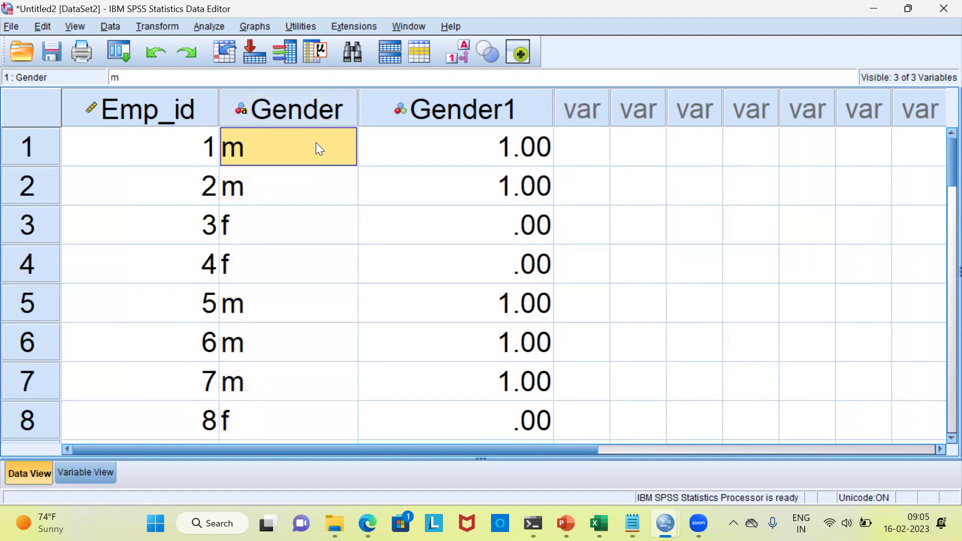
left_click(515, 154)
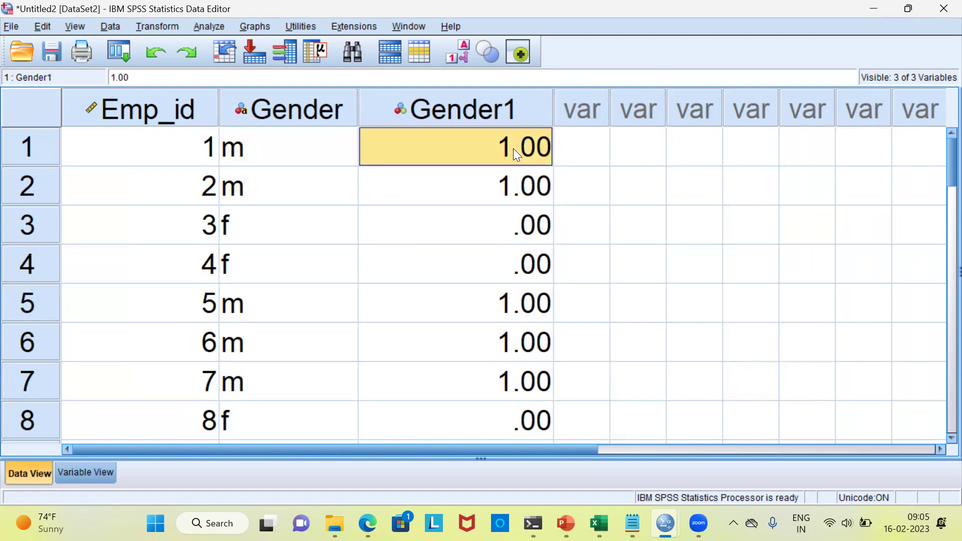
left_click(312, 195)
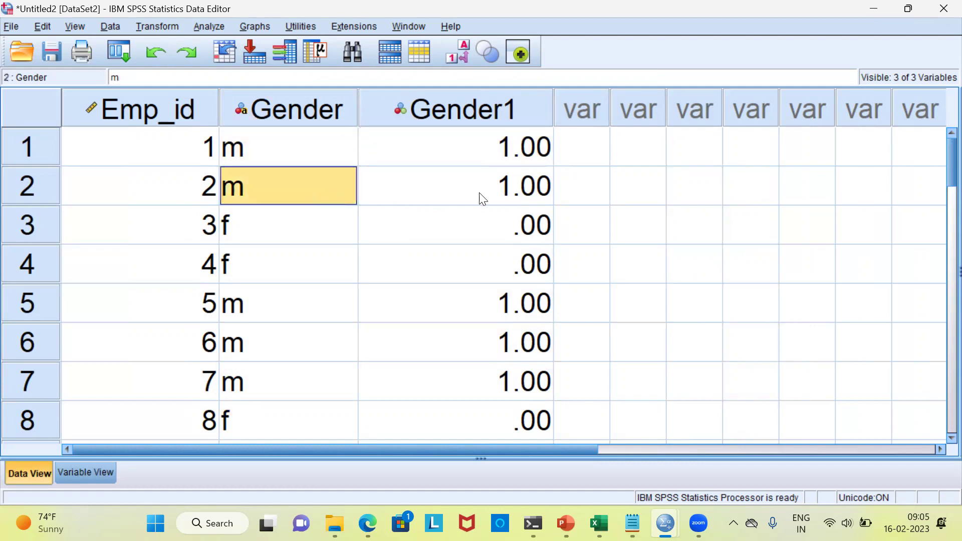
left_click(502, 194)
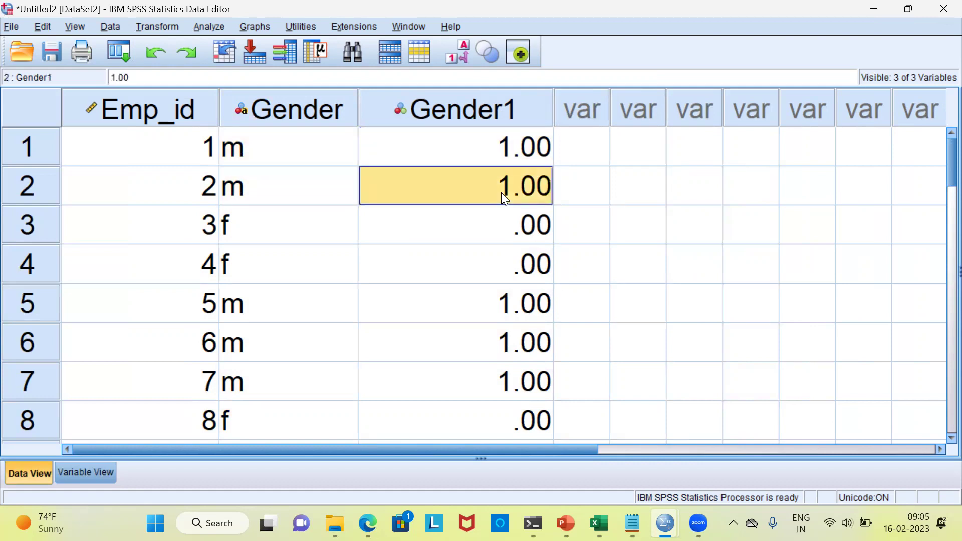
left_click(306, 234)
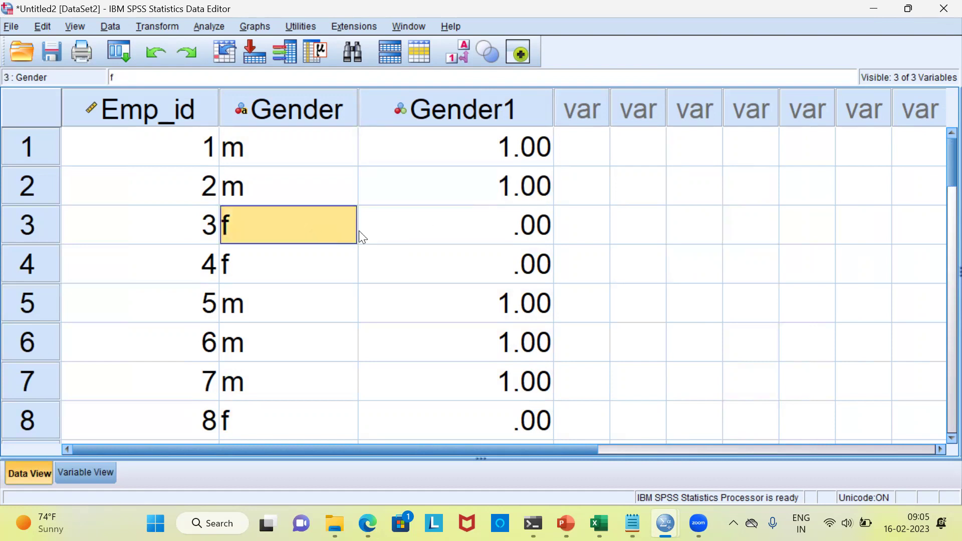
left_click(516, 241)
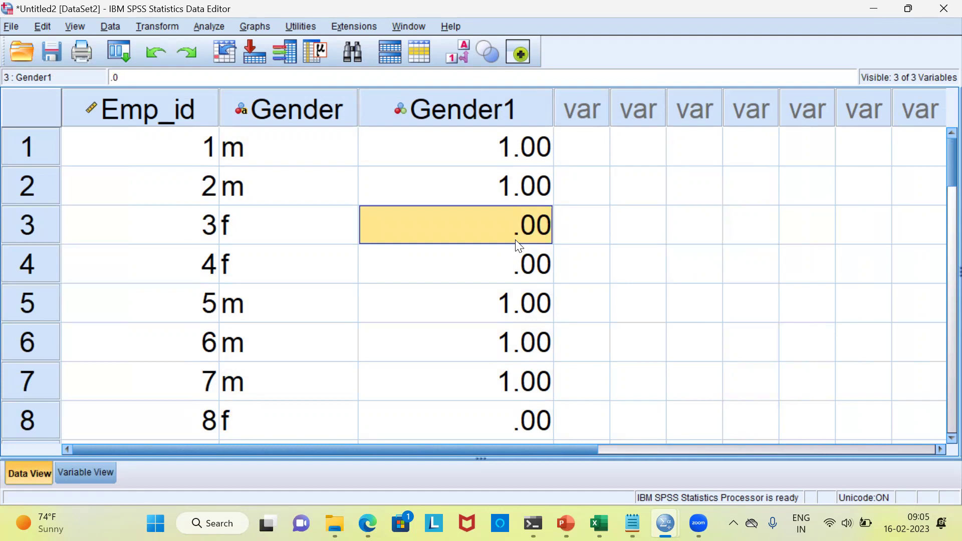
left_click(308, 260)
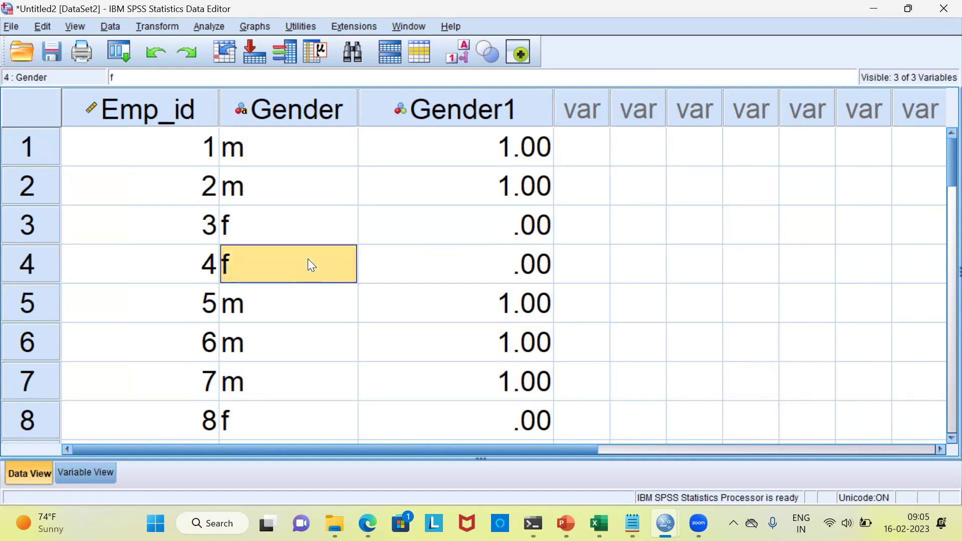
left_click(508, 273)
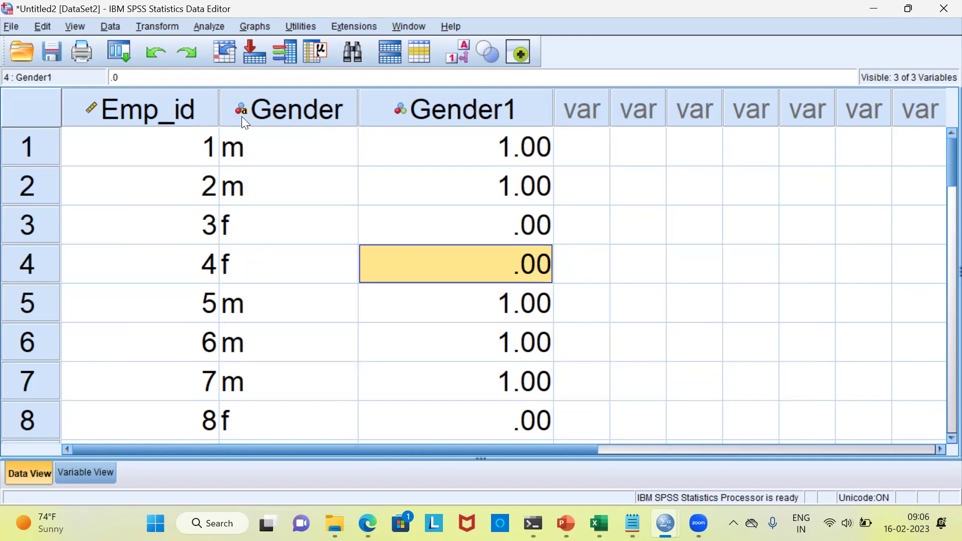
mouse_move(242, 119)
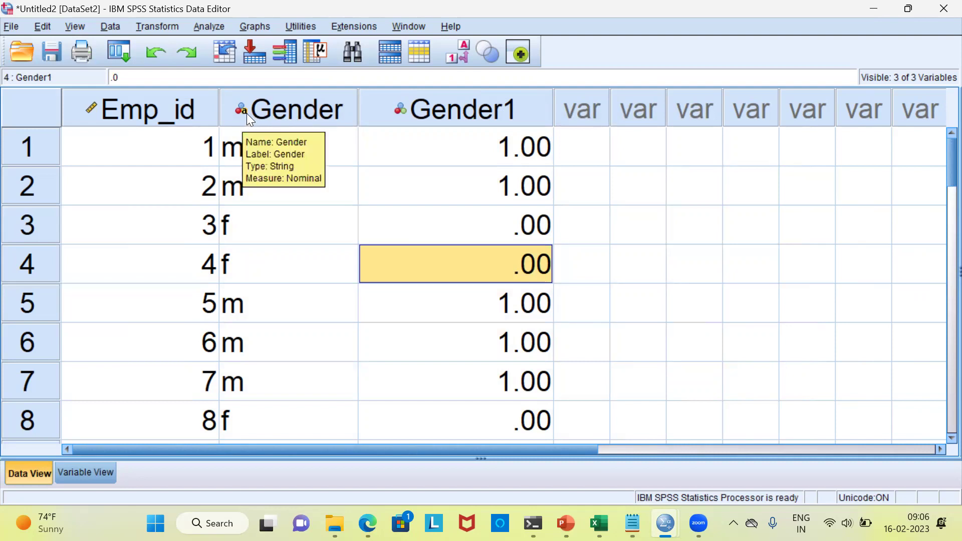
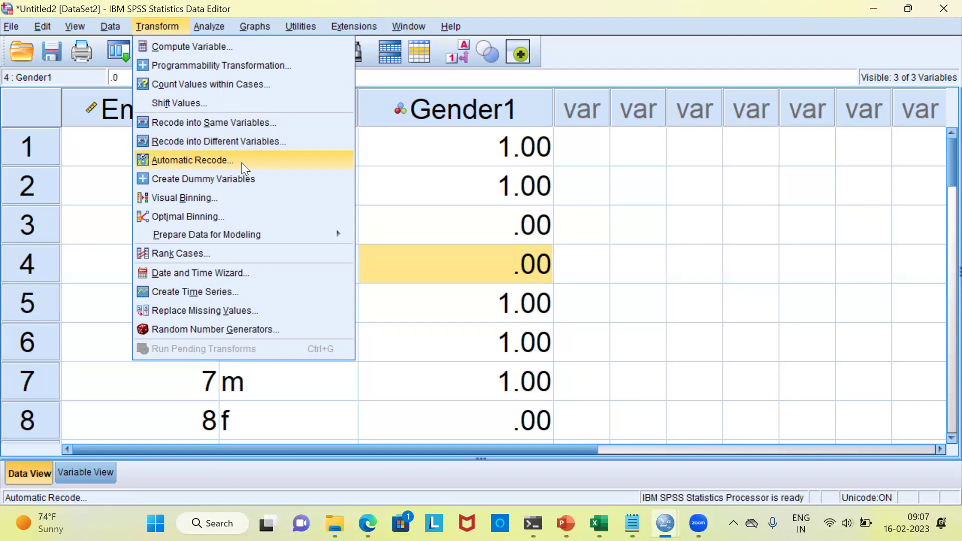
- Start an Automatic Recode and add Gender as the variable to recode
left_click(242, 162)
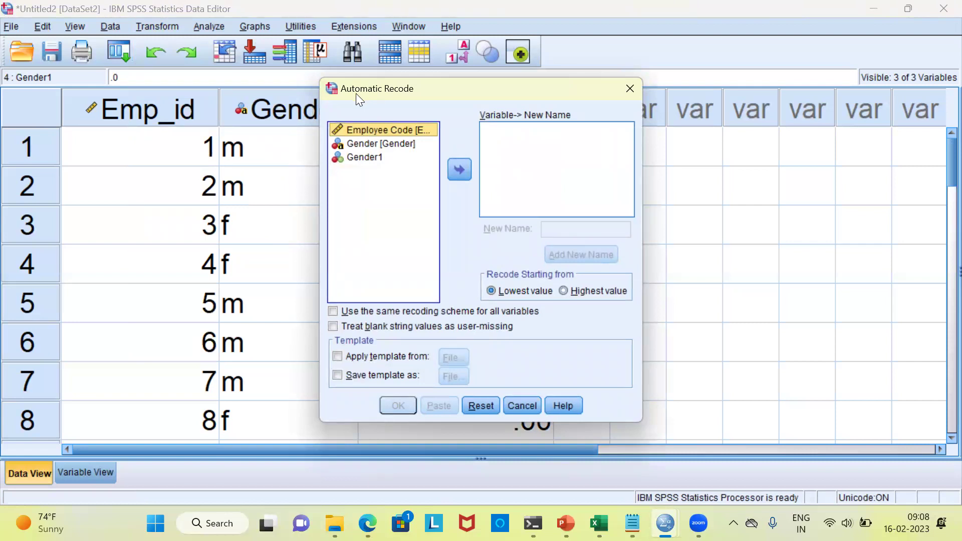
left_click_drag(356, 93, 254, 112)
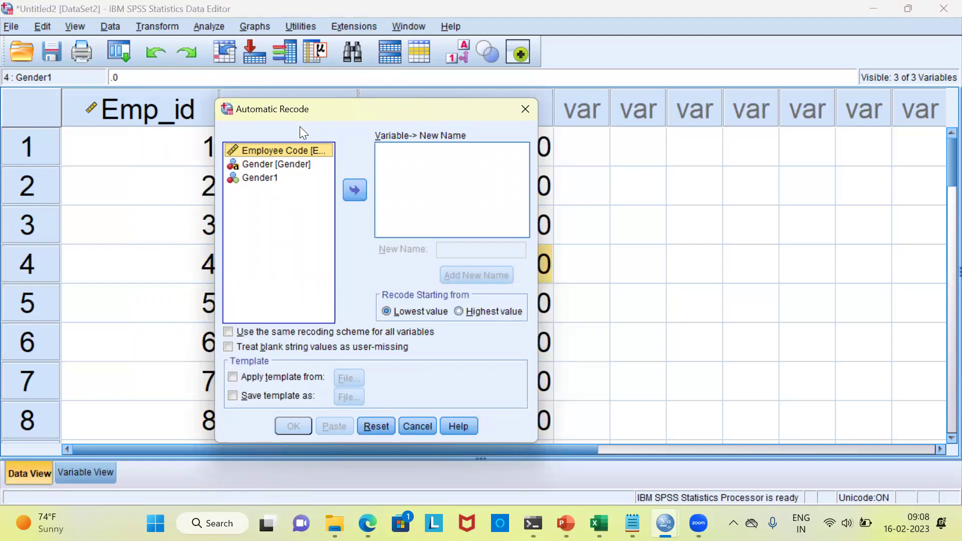
left_click(295, 165)
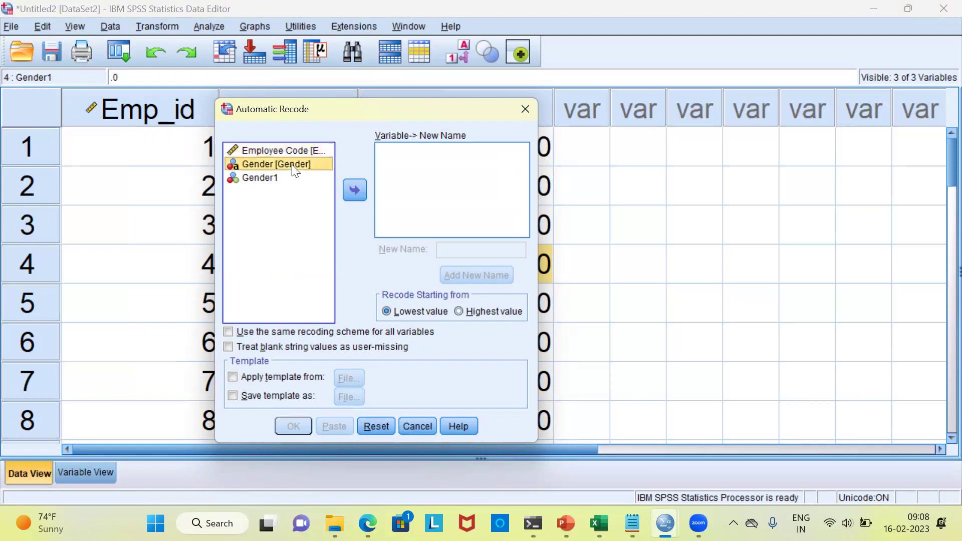
left_click(354, 192)
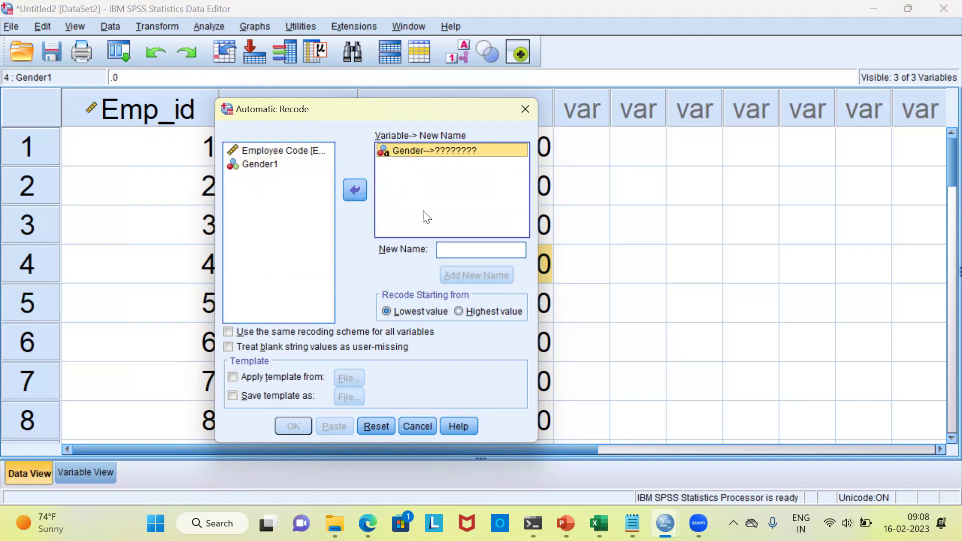
- Assign the new name Gender_Automatic to the recoded variable, keep recoding from the lowest value and run the recode
left_click(445, 250)
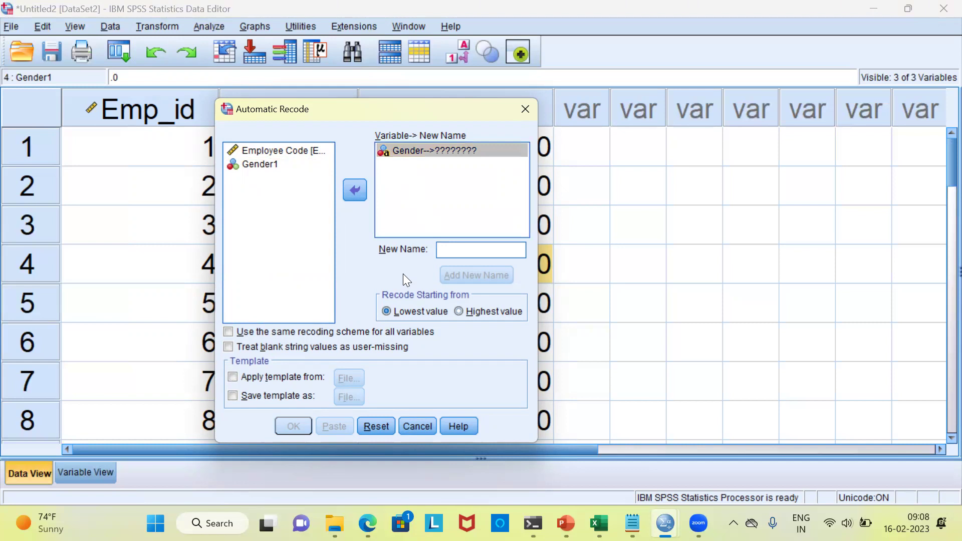
type("Gender")
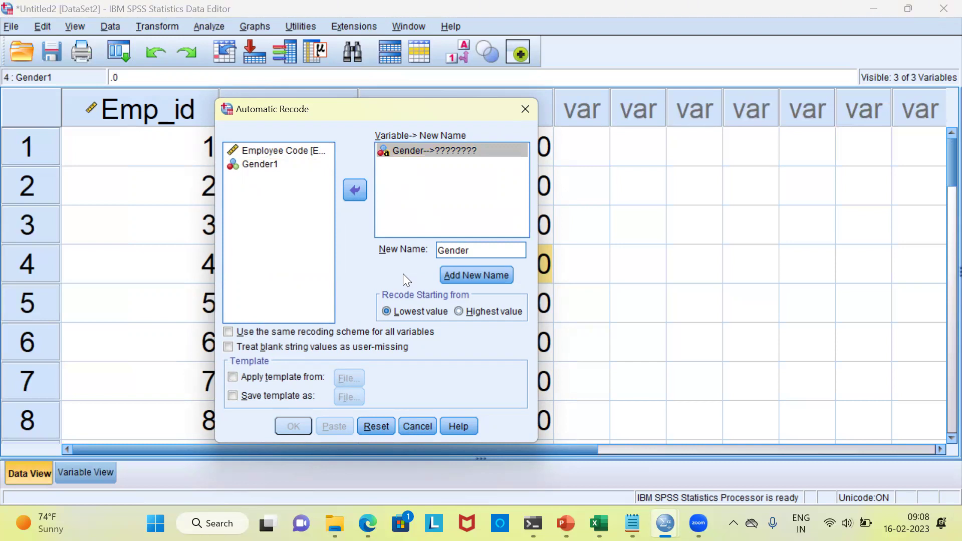
type("_Automatic")
left_click(471, 279)
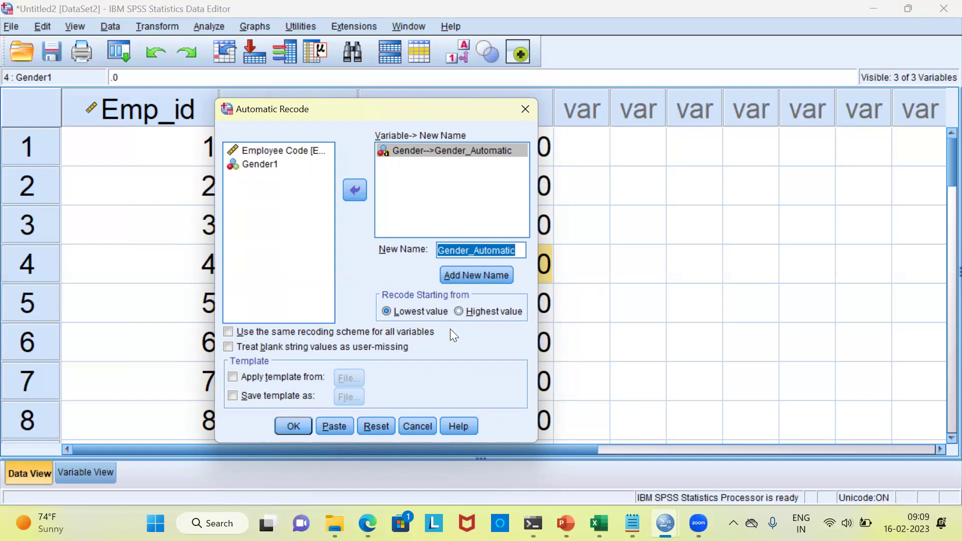
left_click(298, 423)
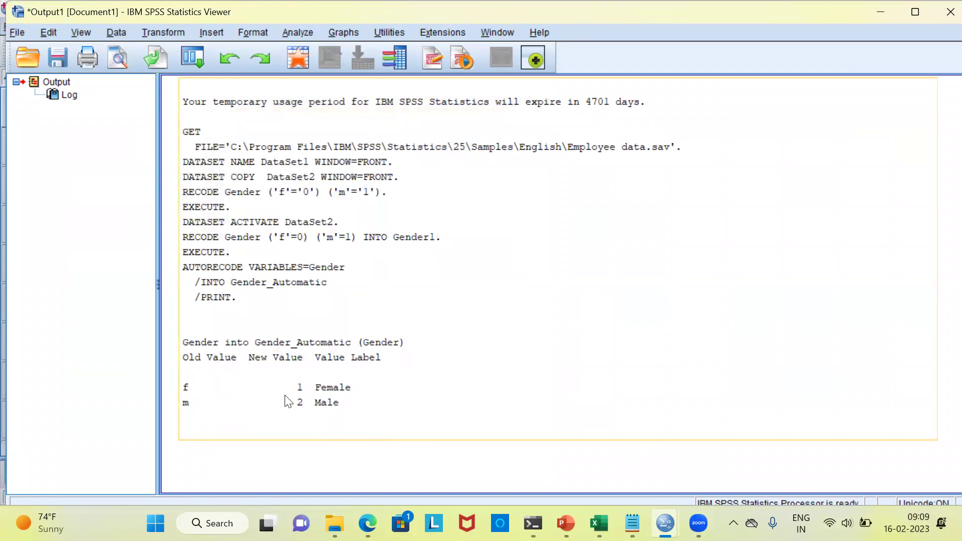
- Review the old and new values of Gender_Automatic in the output log and return to the Untitled2 data set
left_click(326, 355)
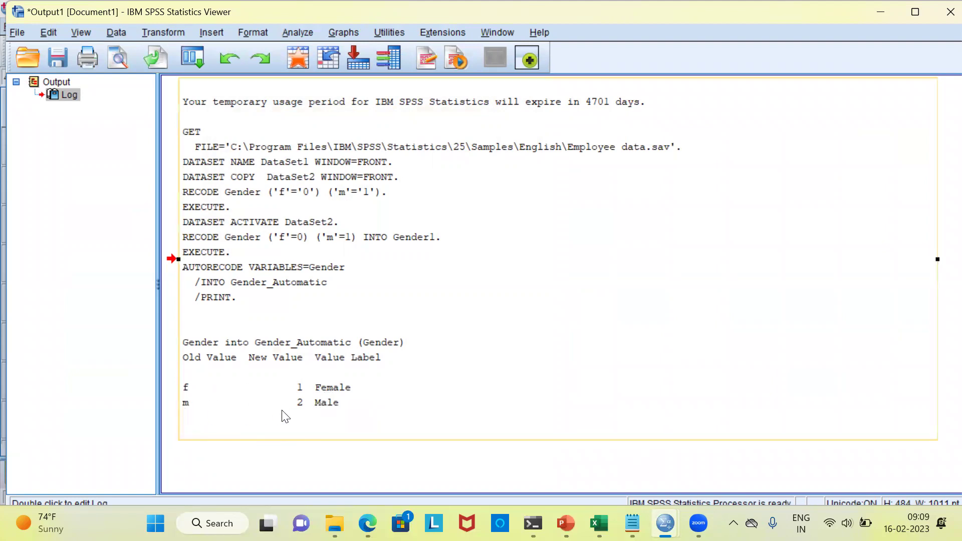
left_click(301, 417)
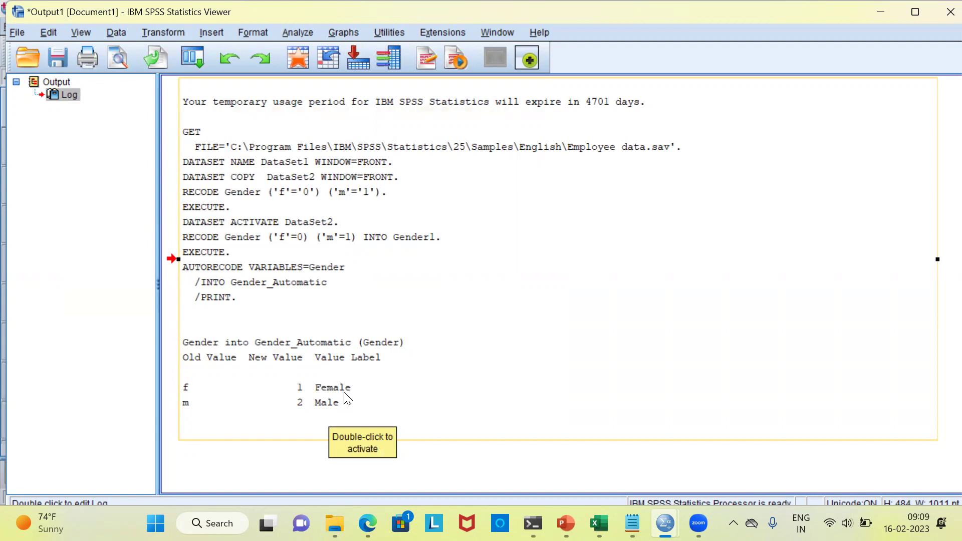
mouse_move(665, 523)
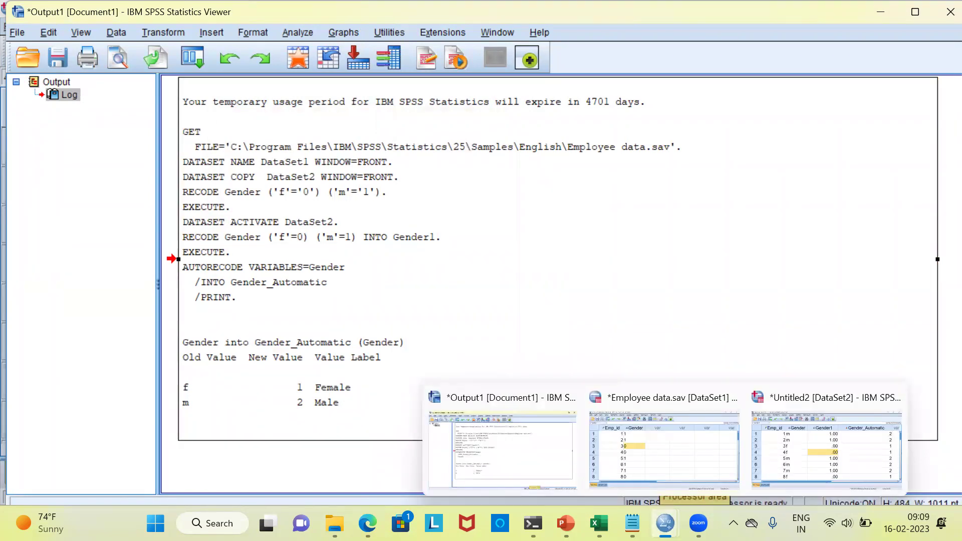
left_click(826, 463)
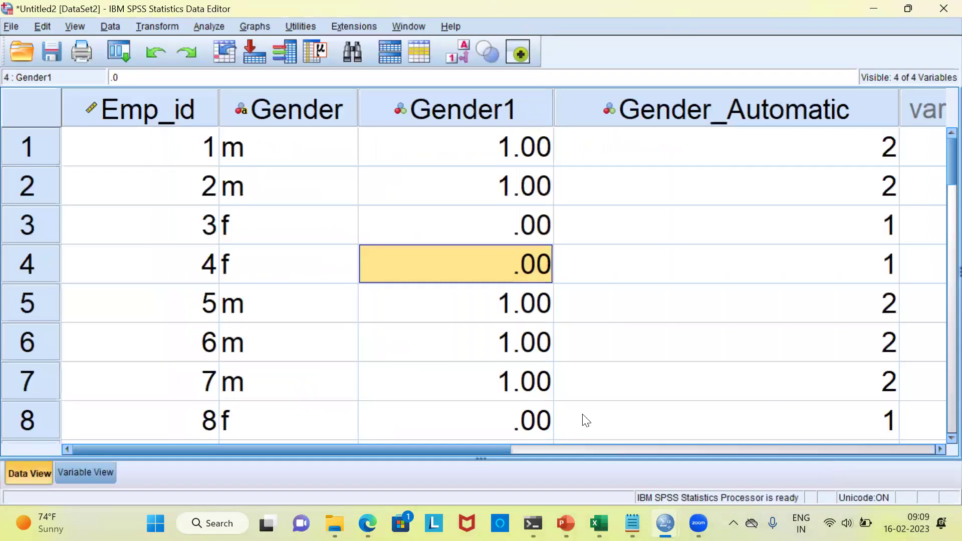
- Compare the Gender_Automatic codes with the original Gender values for the first three employees
left_click_drag(474, 450, 500, 455)
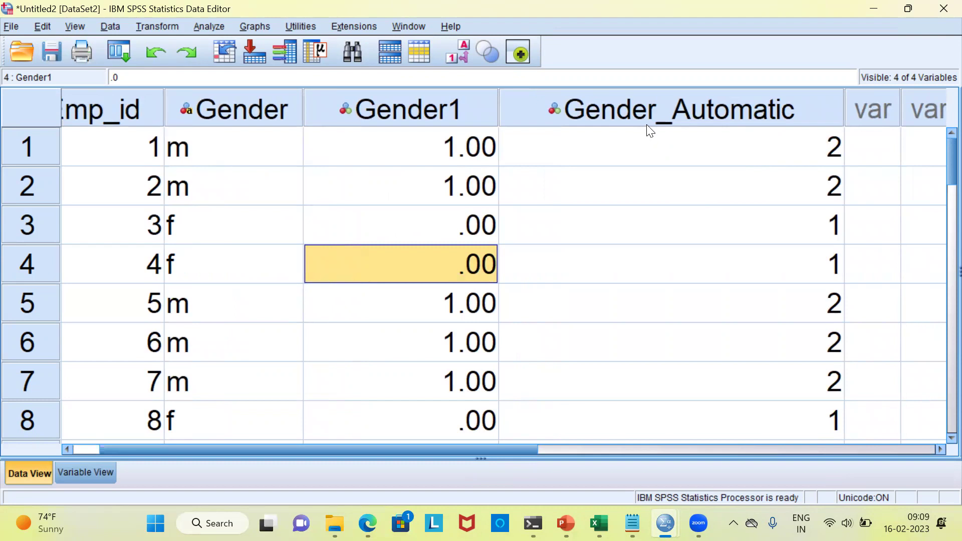
mouse_move(712, 121)
mouse_move(561, 115)
left_click(700, 148)
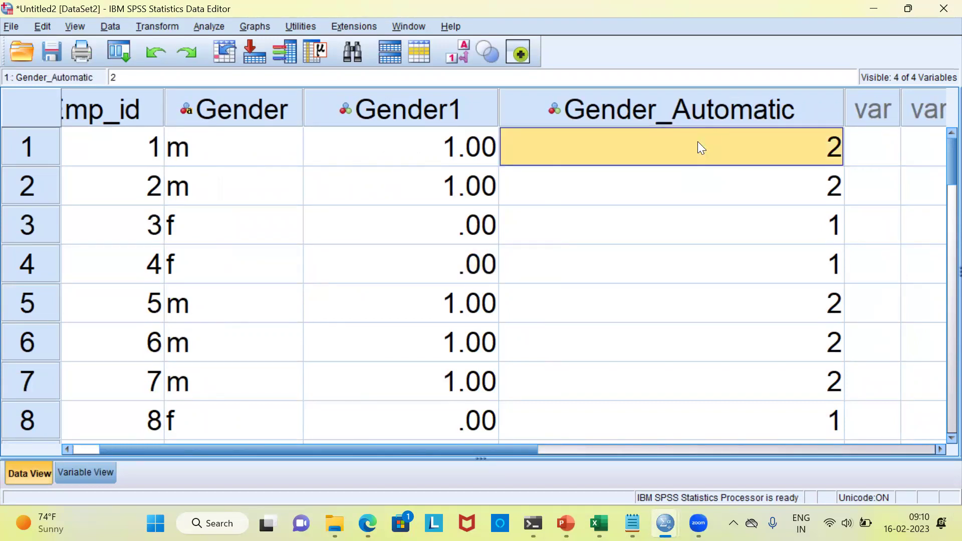
left_click(713, 189)
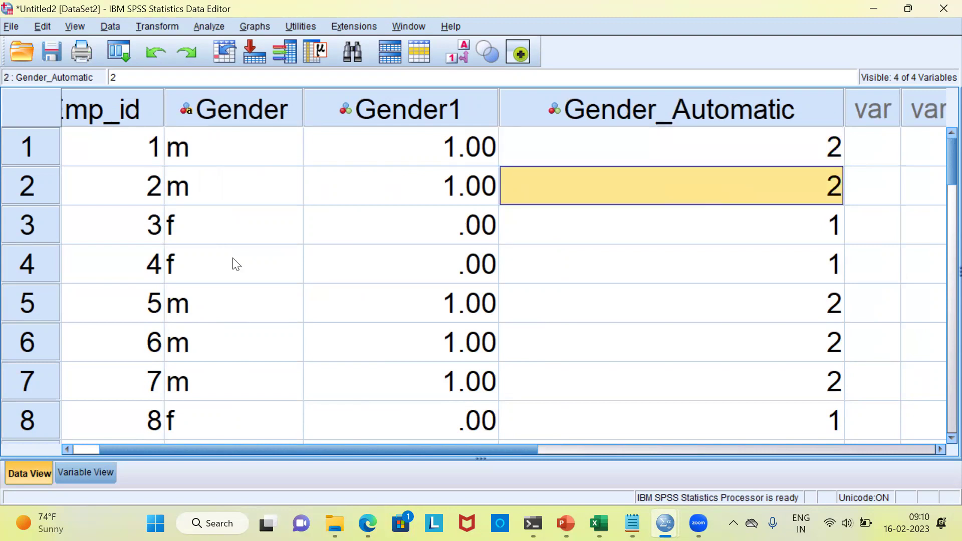
left_click(212, 229)
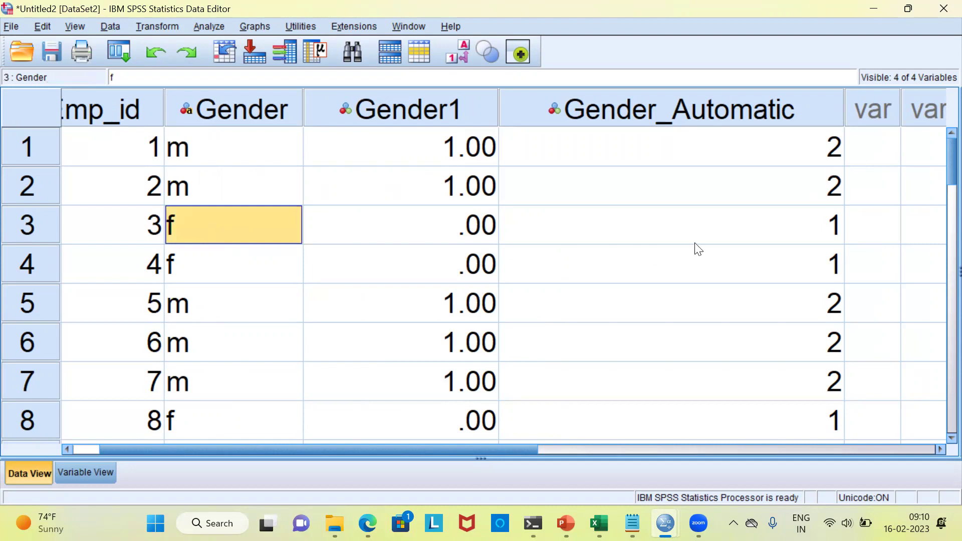
left_click(746, 235)
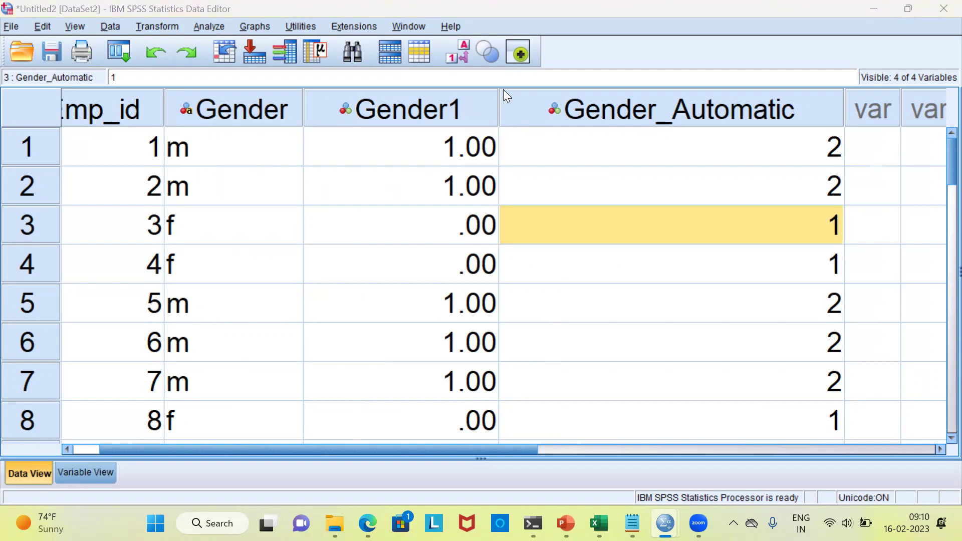
- Display value labels instead of the raw codes in the data grid
left_click(459, 54)
left_click(459, 55)
left_click(460, 54)
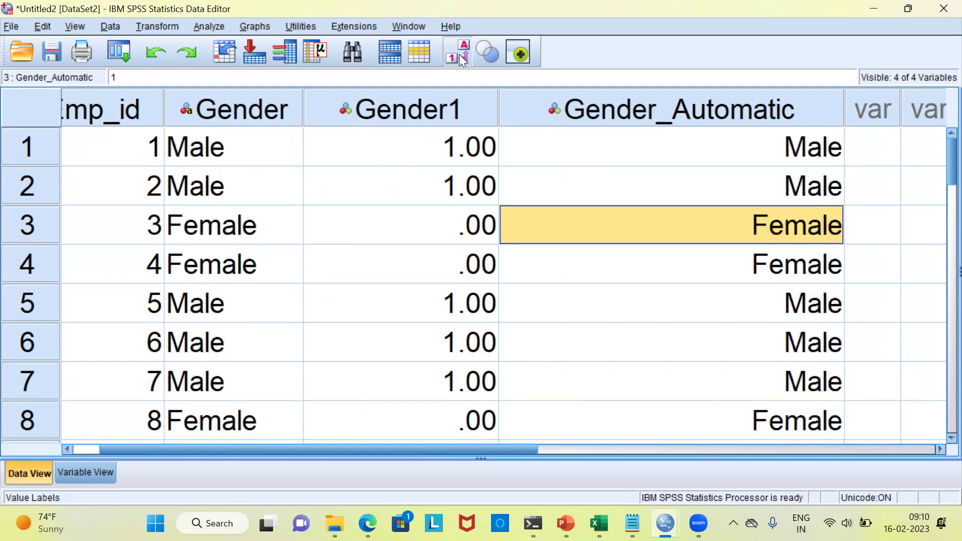